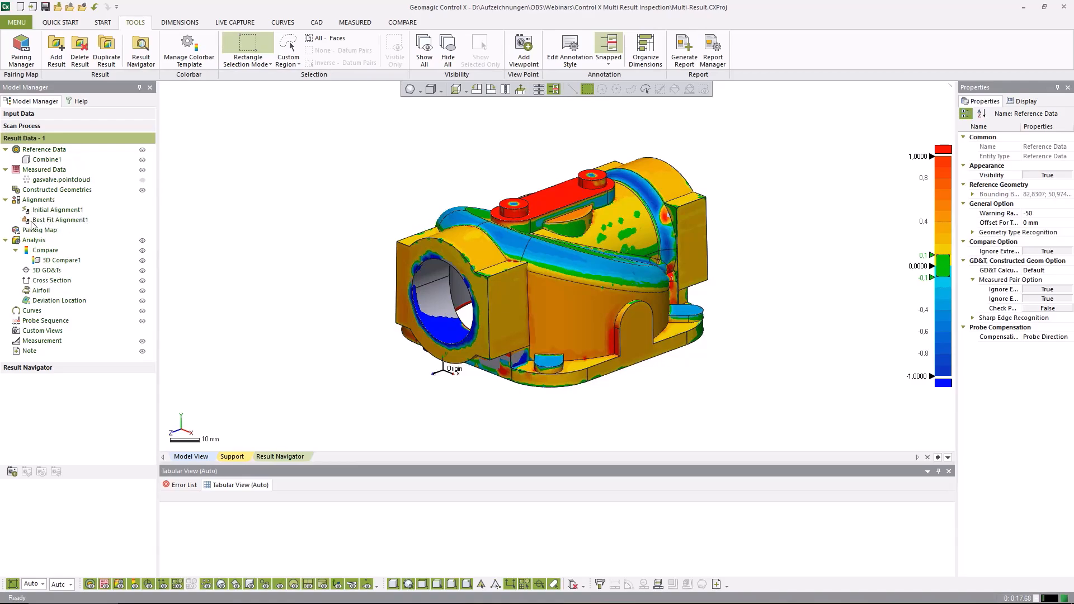
Duplicate the Result Data - 1 inspection result
mouse_move(636, 380)
right_down()
mouse_move(634, 361)
mouse_move(645, 391)
right_up()
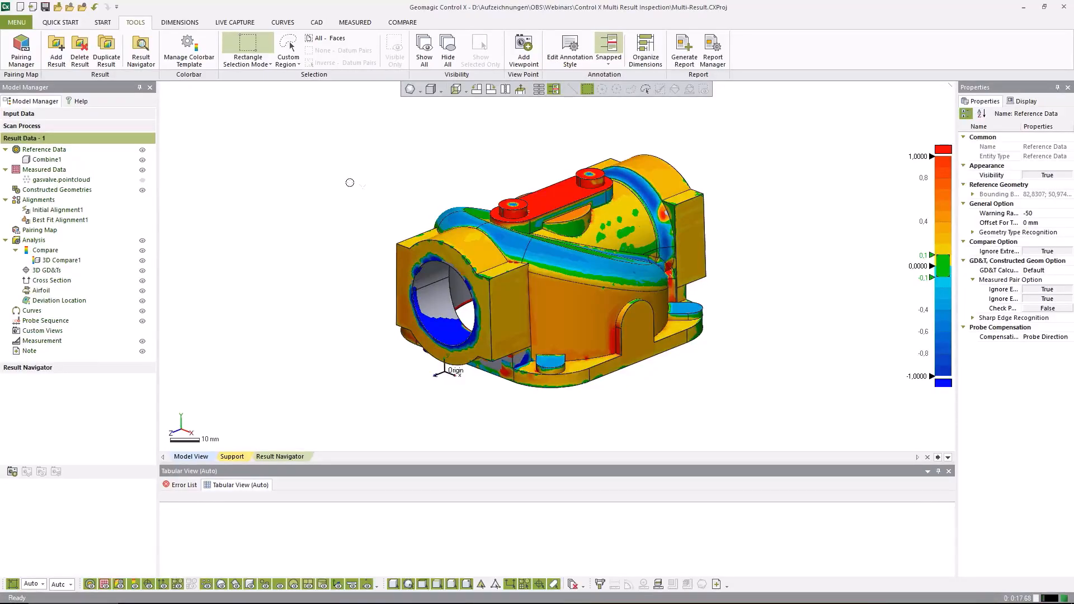
click(103, 23)
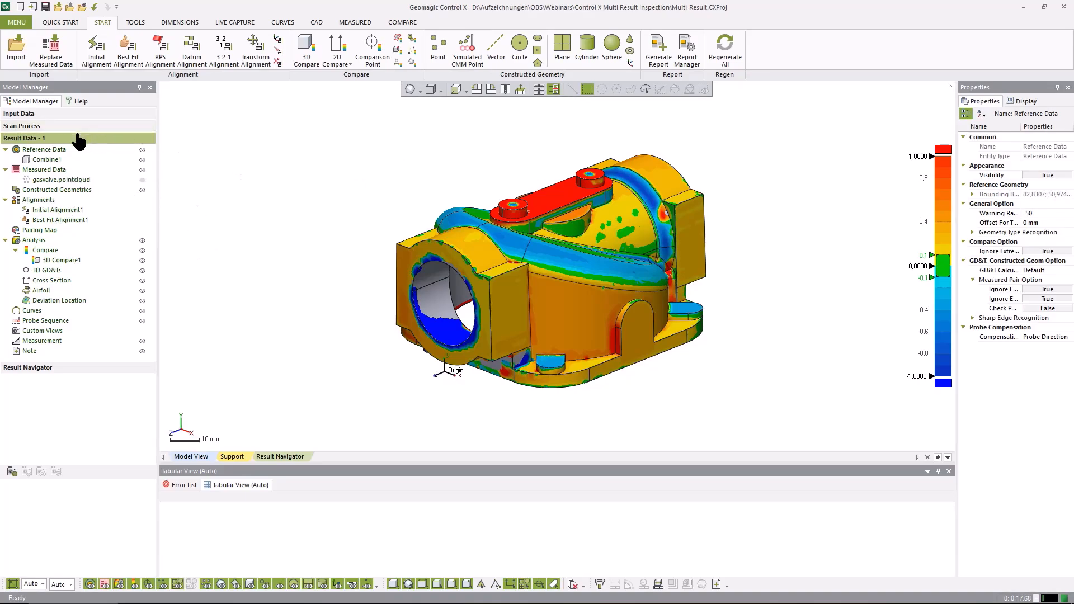
right_click(35, 140)
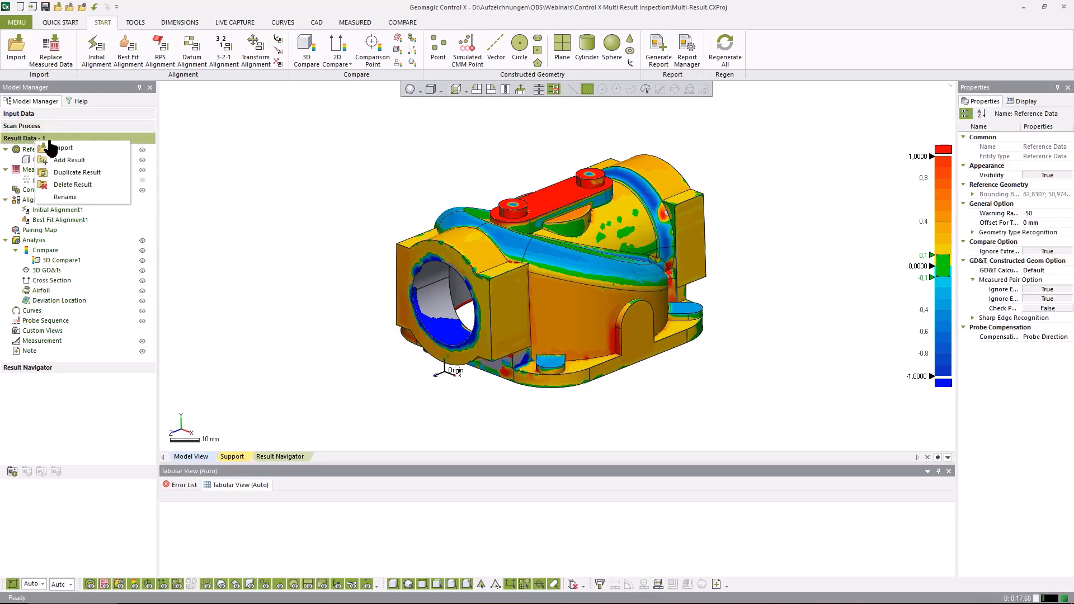
click(74, 177)
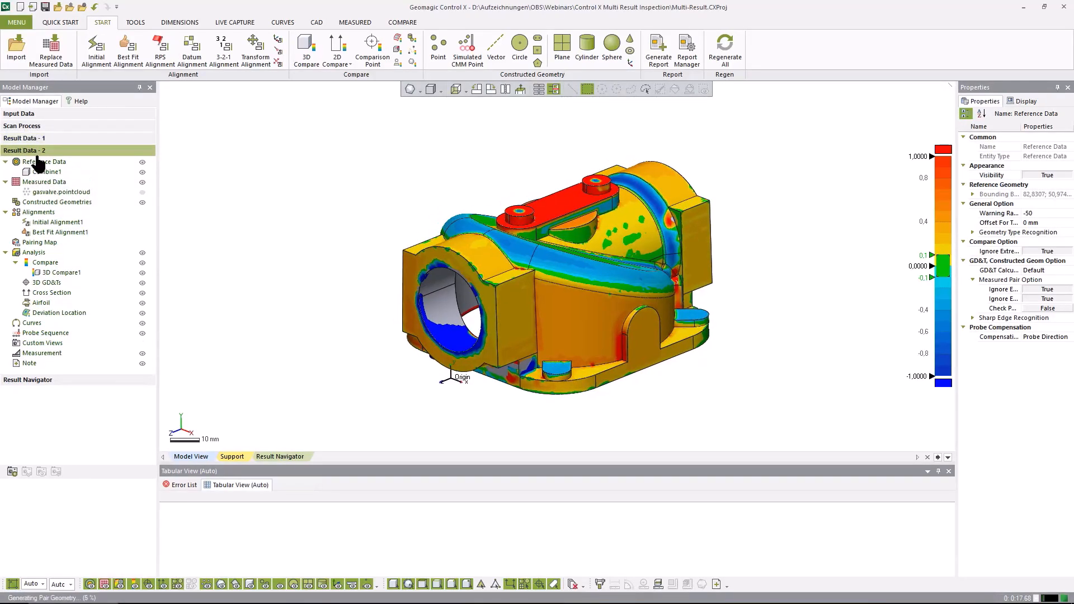
Replace the measured data of only Result Data - 2 with Gas Valve MeshA.stl, running the inspection process, and hide the imported mesh
click(51, 49)
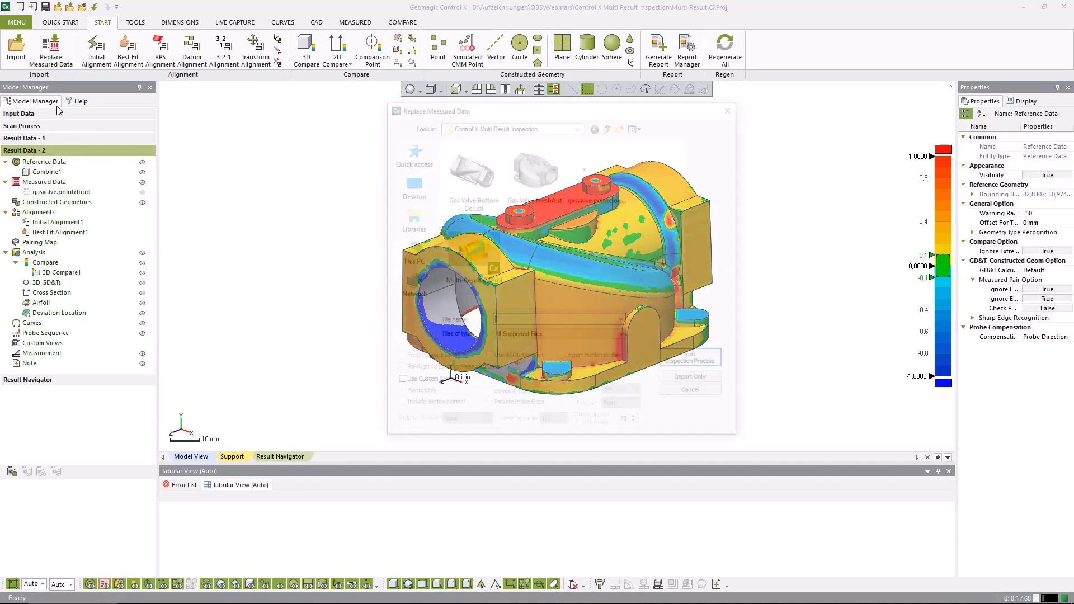
click(551, 187)
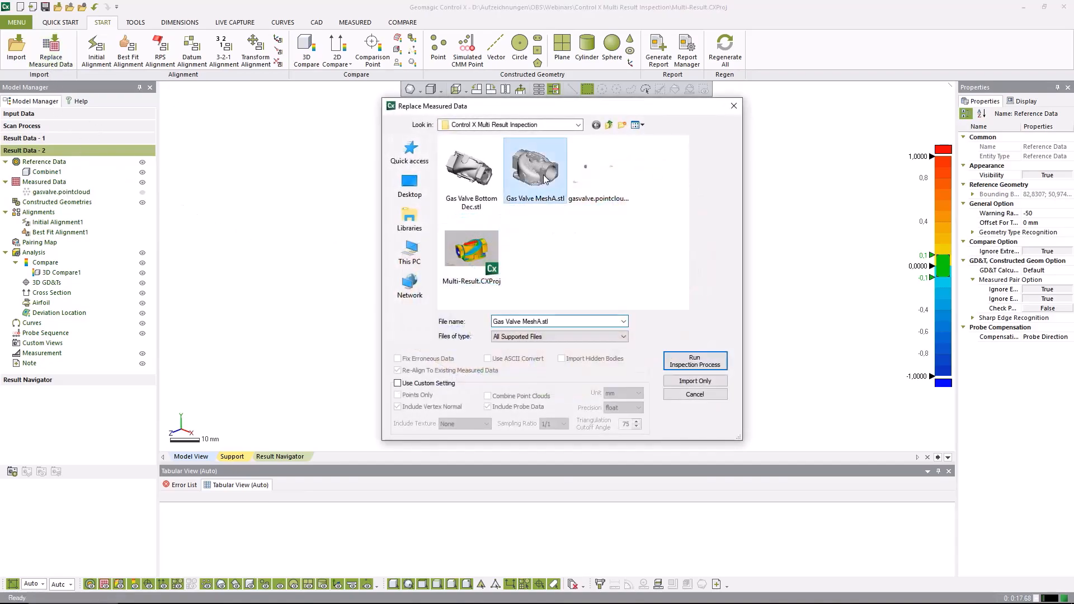
click(694, 360)
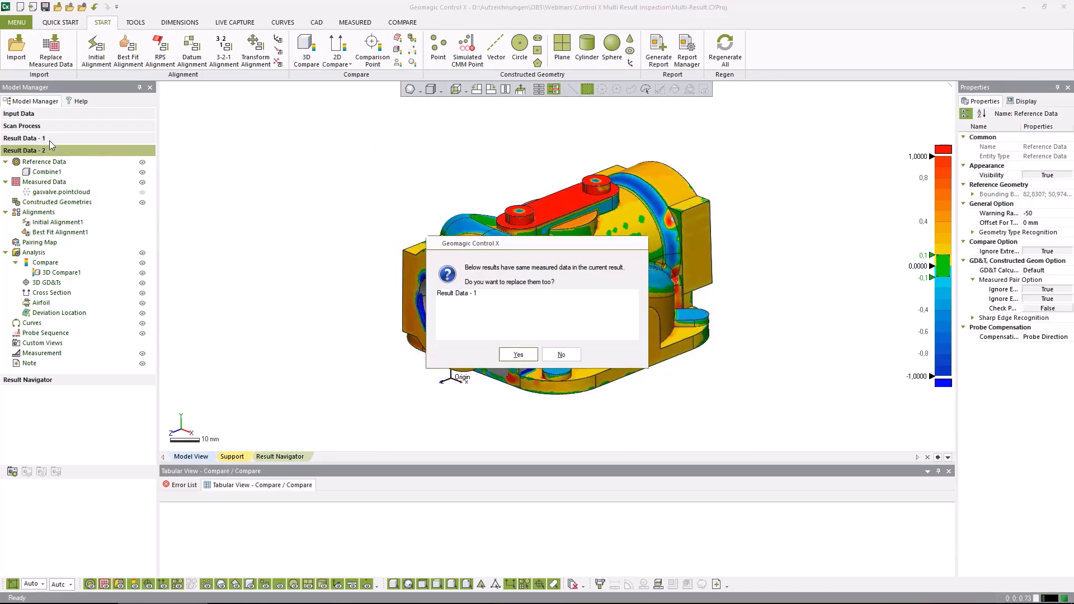
click(556, 353)
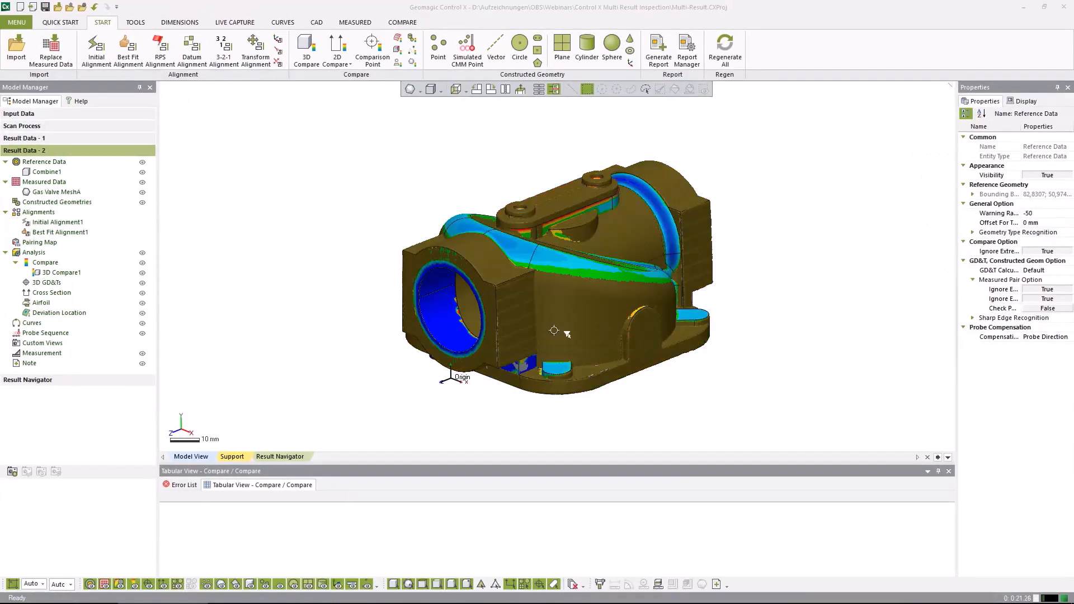
click(143, 193)
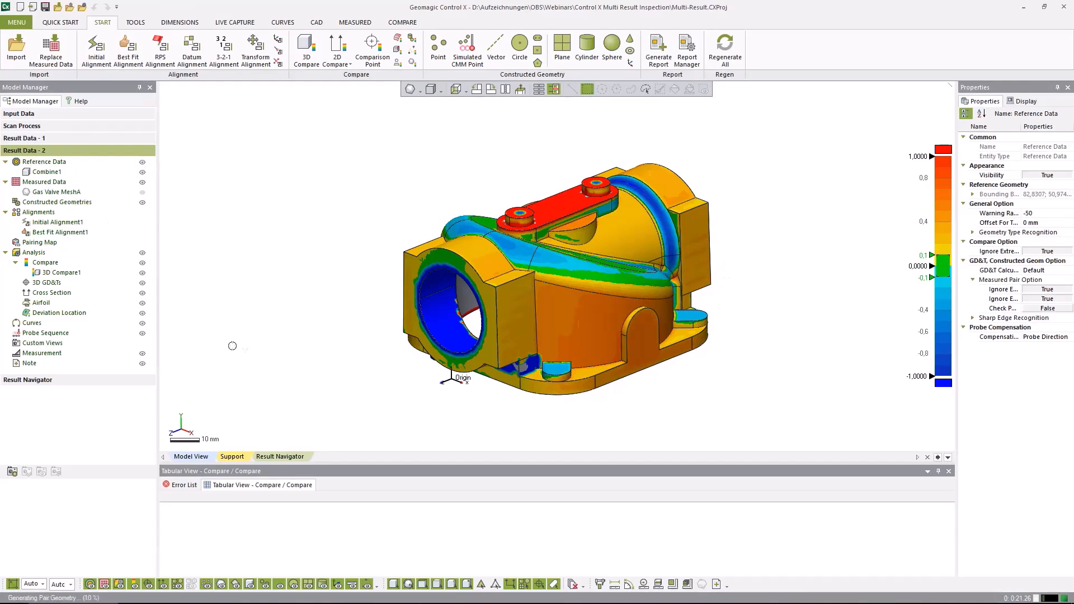
Show Result Data - 1 and Result Data - 2 side by side in the Result Navigator
click(141, 25)
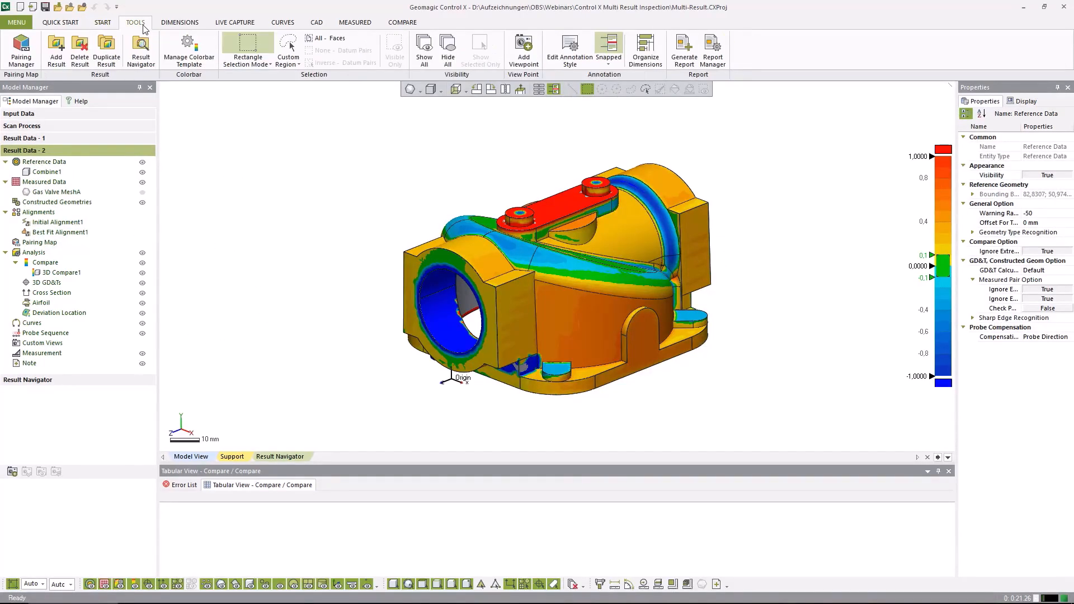
click(141, 61)
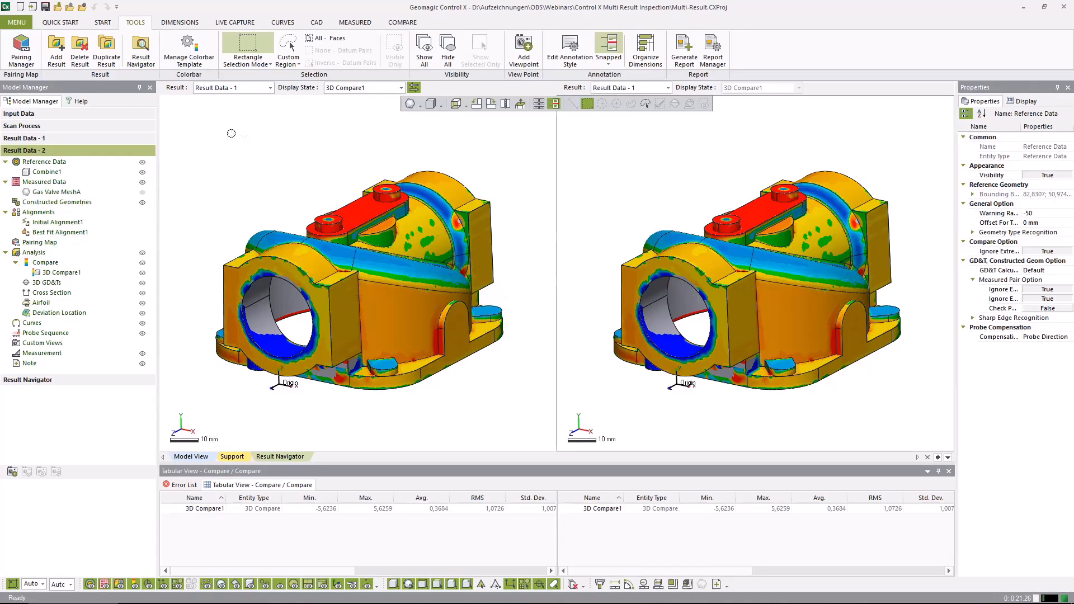
click(269, 87)
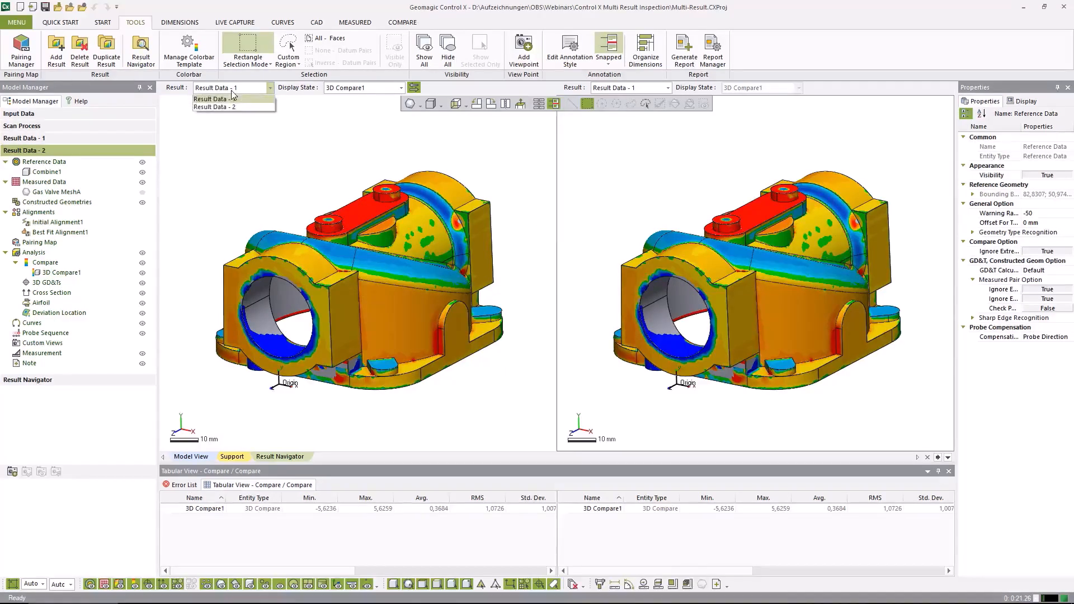
click(214, 99)
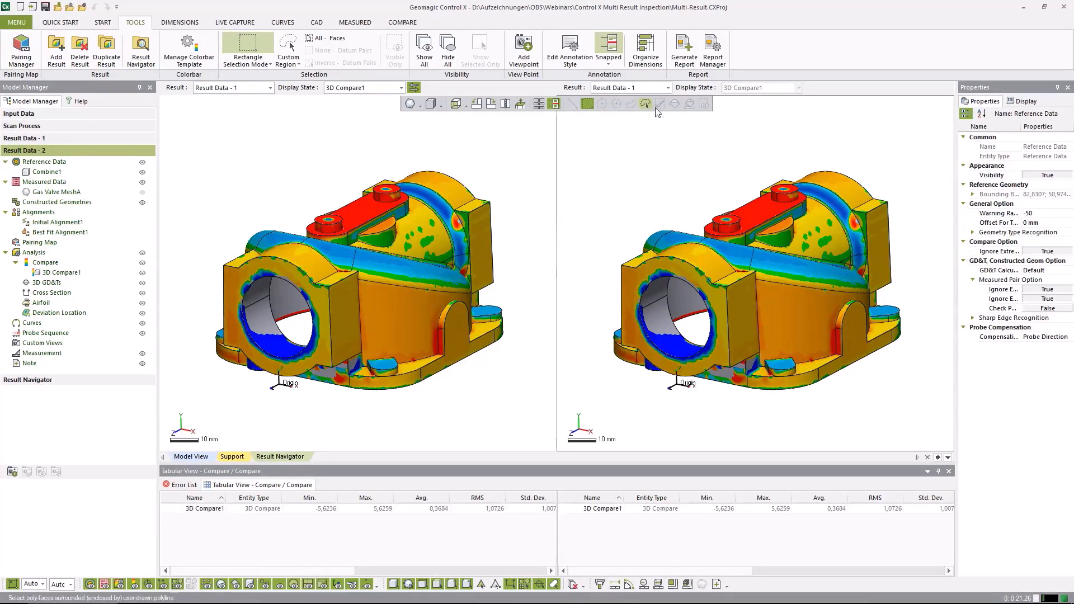
click(643, 87)
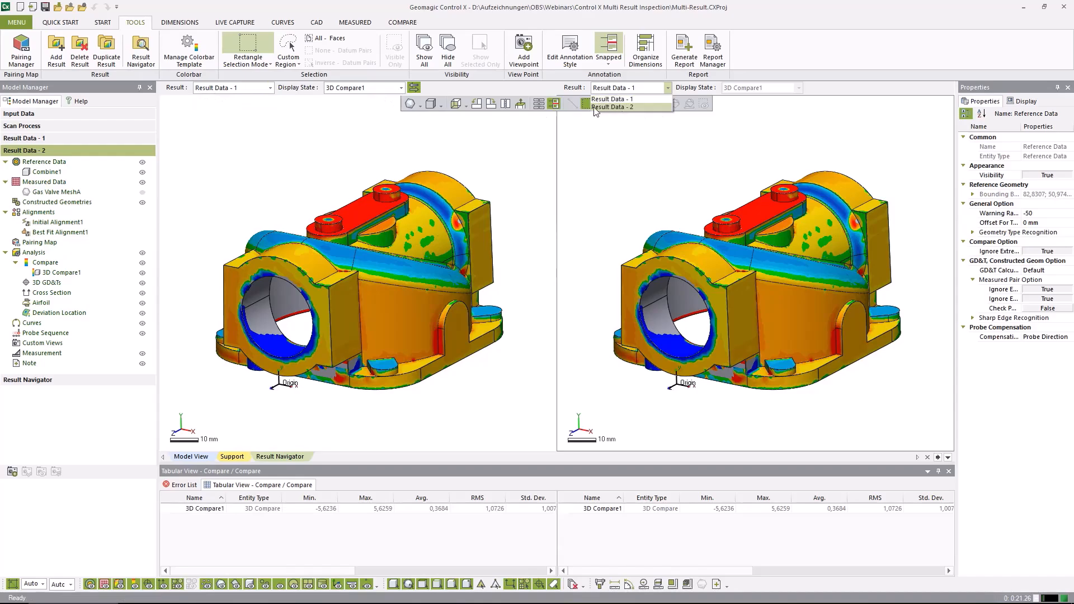
click(612, 106)
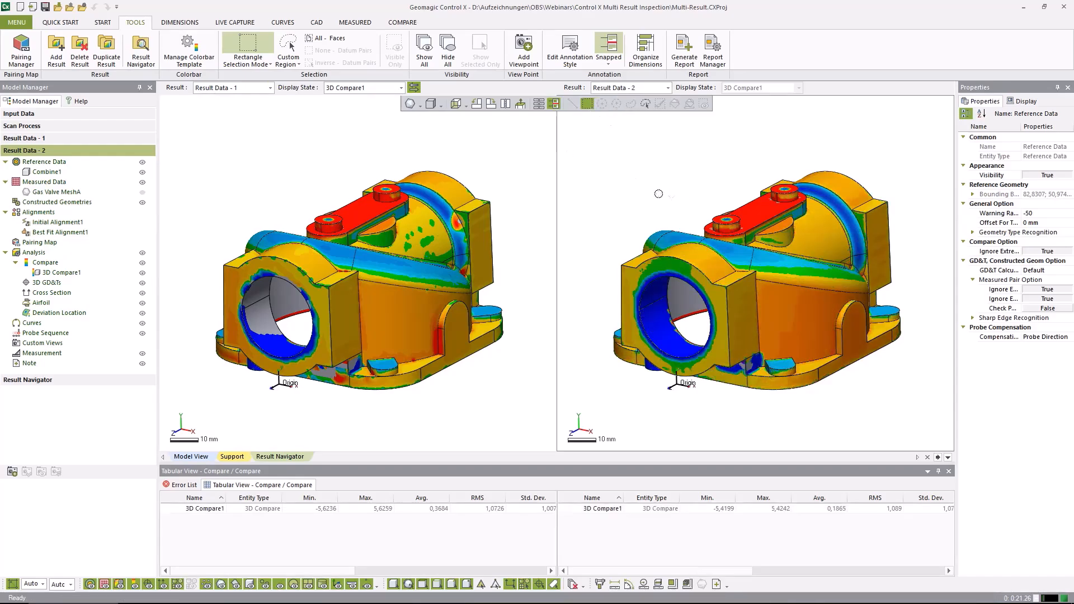
Compare both results with synchronized rotation, rotate Result Data - 2 with synchronization off, and rotate them together with it back on
mouse_move(744, 305)
right_down()
mouse_move(663, 322)
mouse_move(678, 326)
right_up()
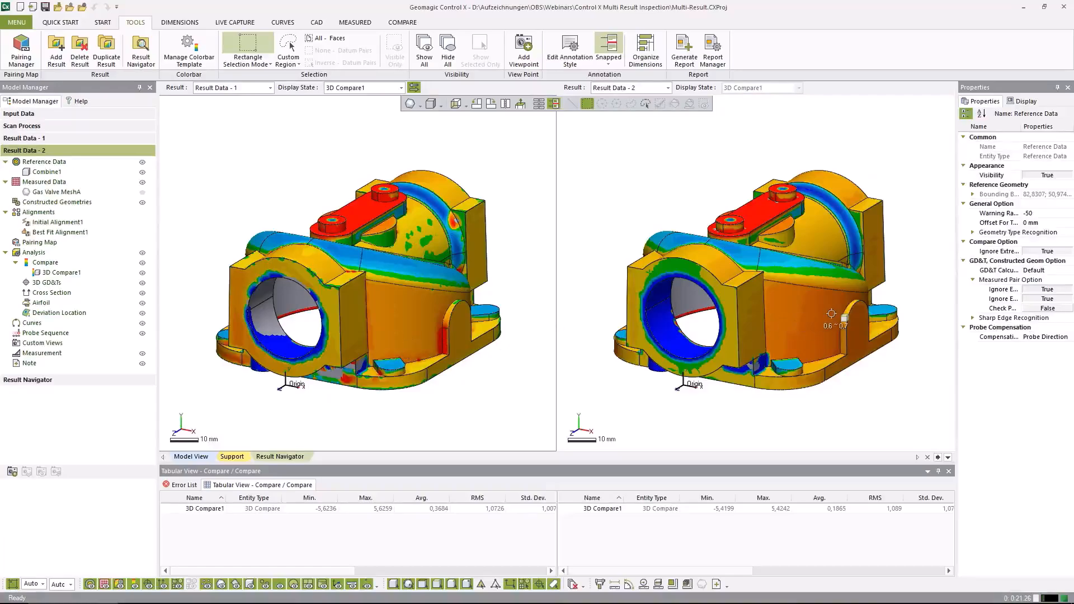
click(414, 88)
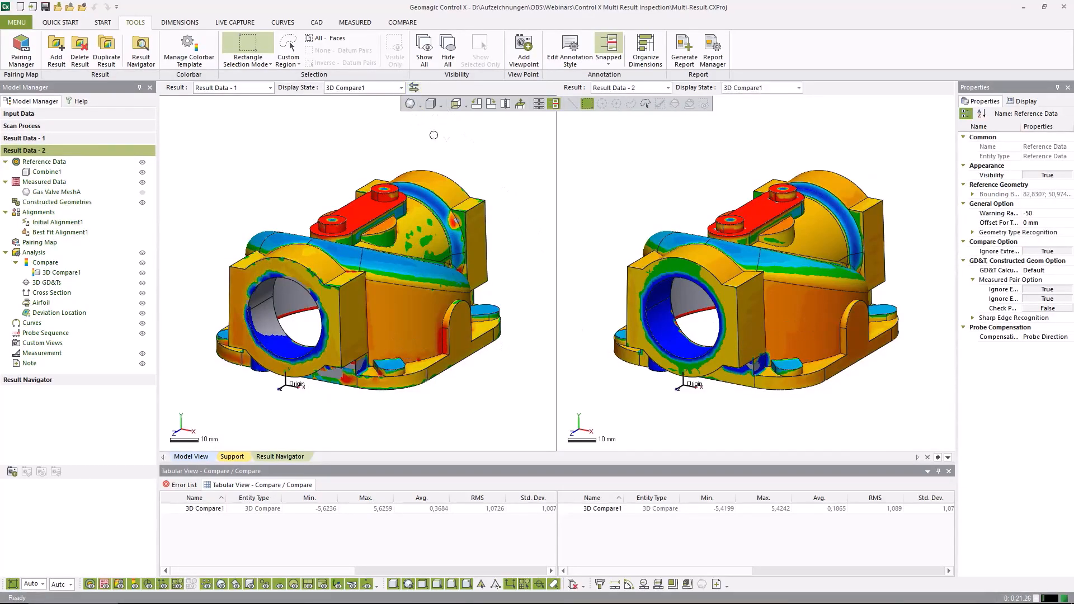
right_drag(782, 311, 721, 282)
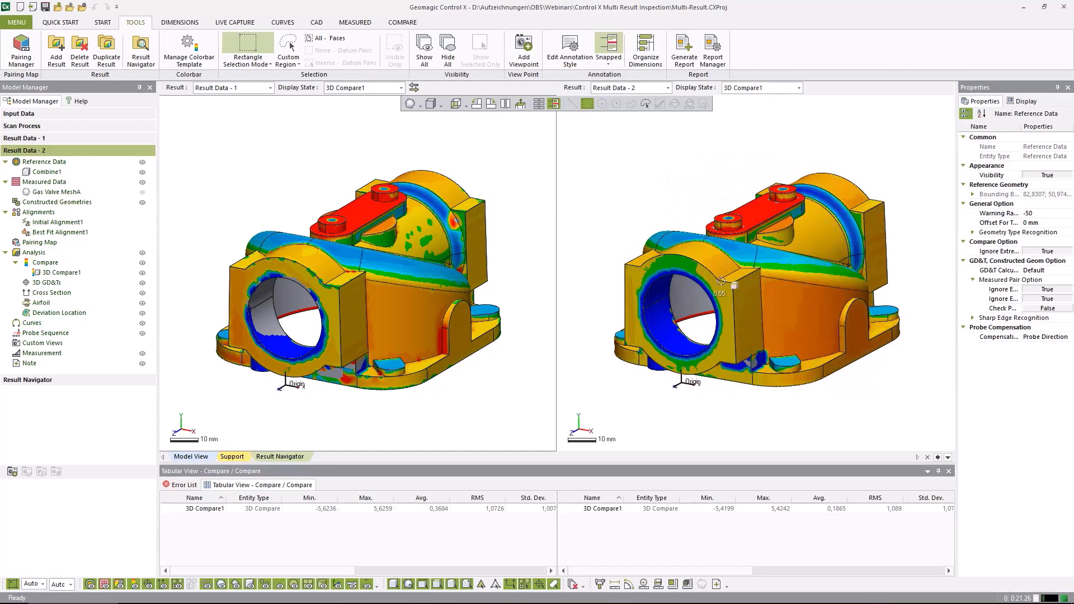
click(414, 88)
right_drag(791, 289, 753, 301)
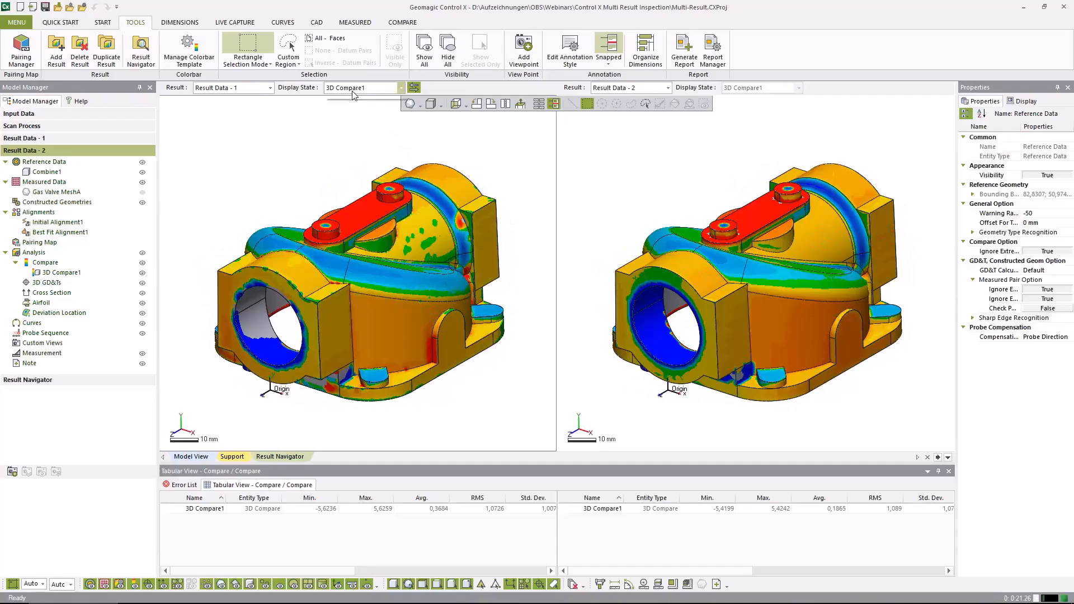
Cycle the display state through Current Visibility, Reference Data and Measured Data, and return to 3D Compare1 to compare both results
click(401, 88)
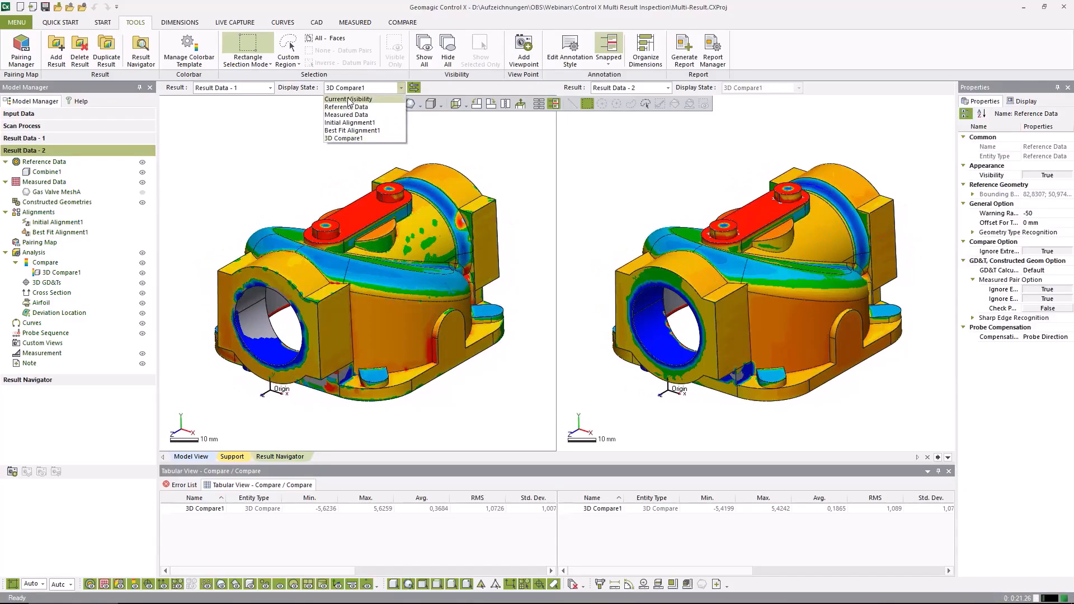
click(348, 100)
click(359, 89)
click(352, 107)
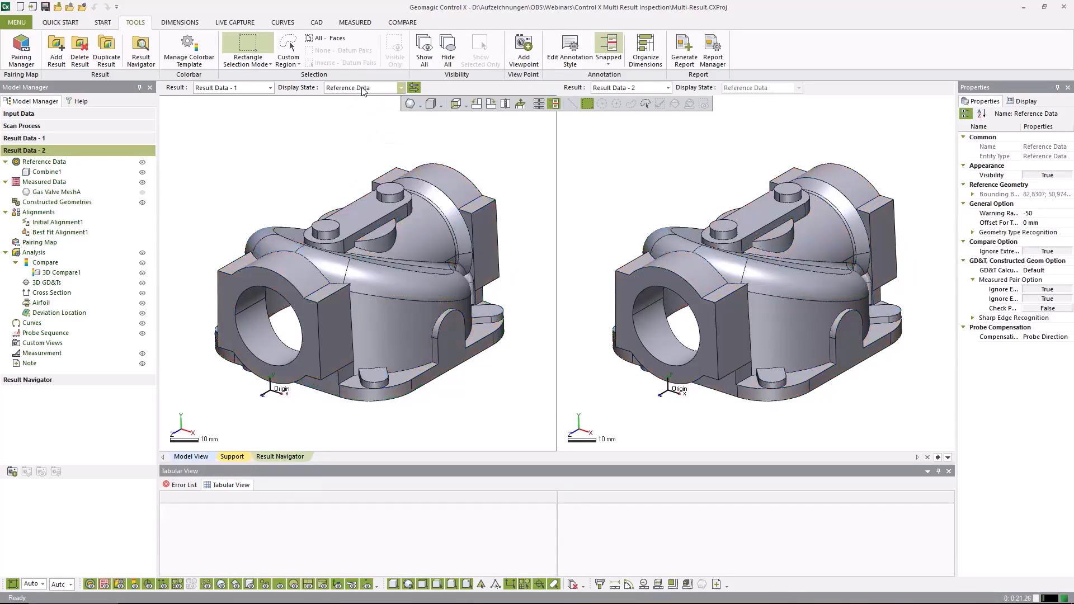
click(363, 89)
click(358, 115)
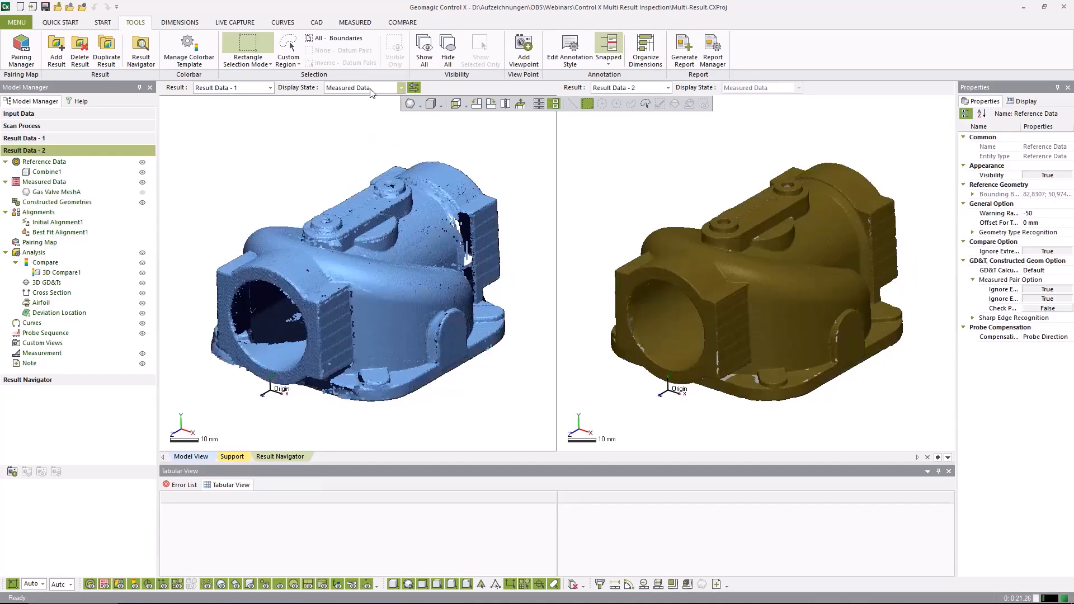
click(370, 89)
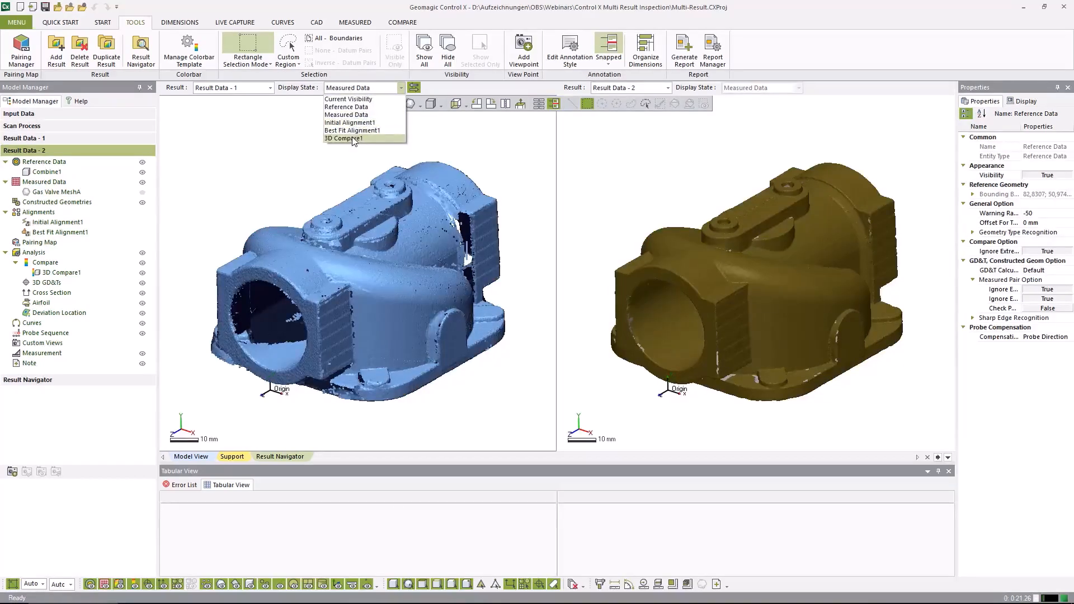
click(353, 139)
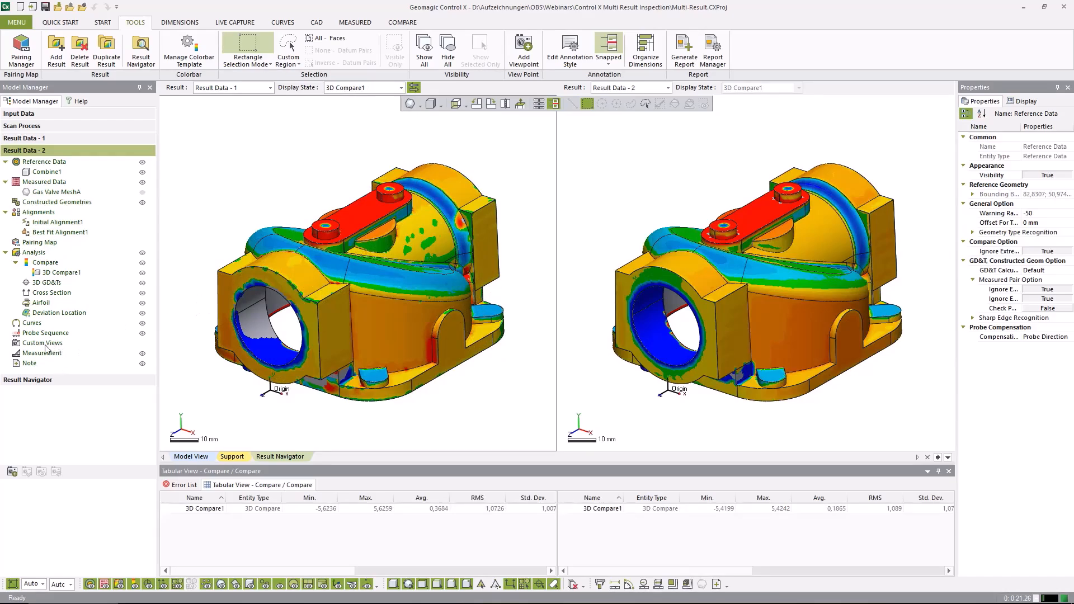
Save the side-by-side comparison as a custom viewpoint and place that view on the blank page in the Report Manager
right_click(28, 345)
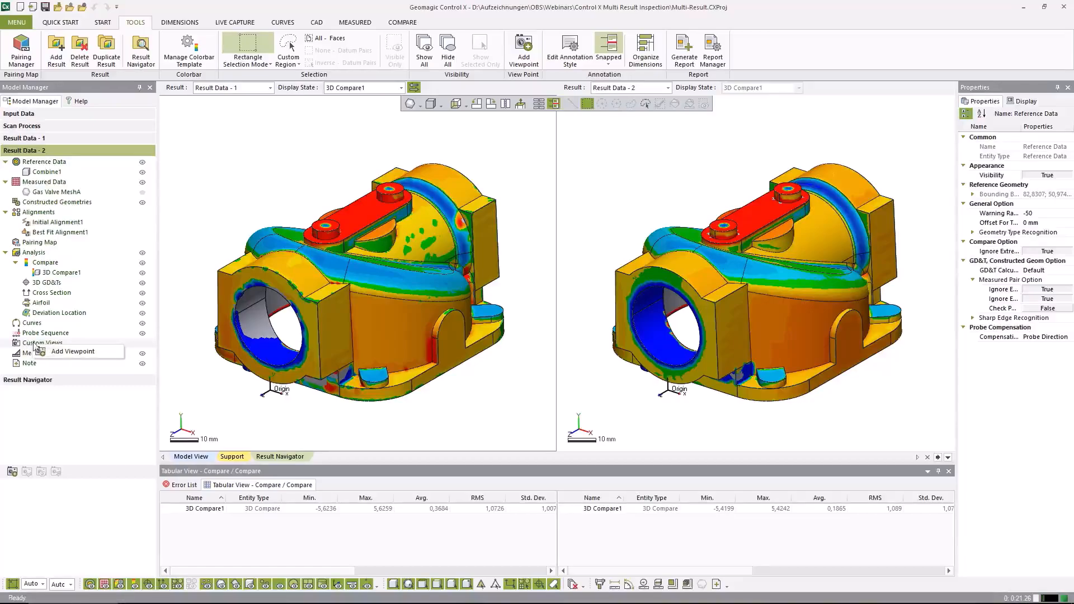
click(77, 351)
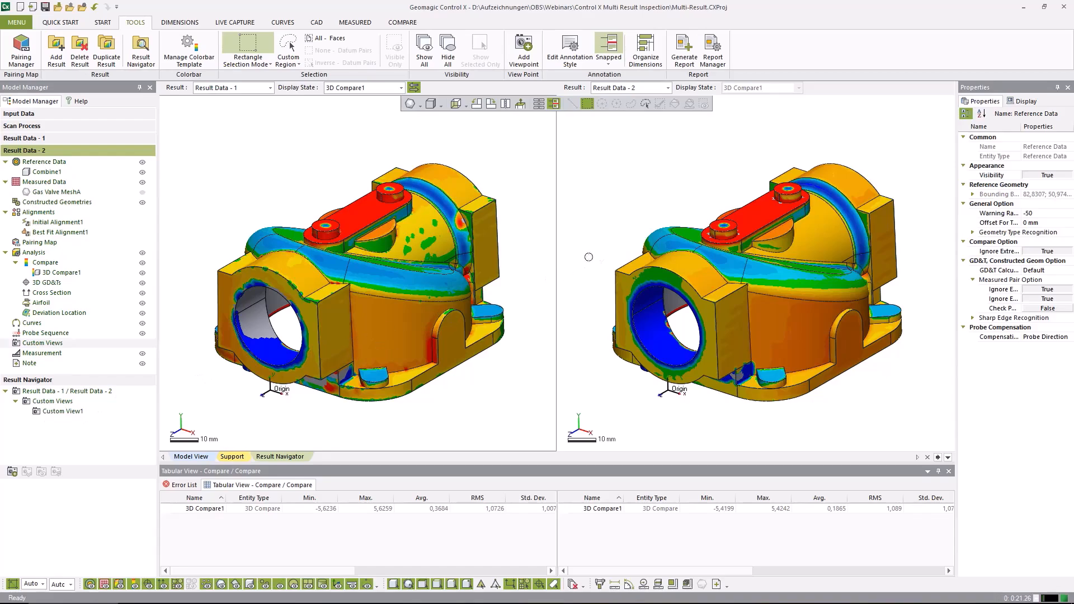
click(712, 60)
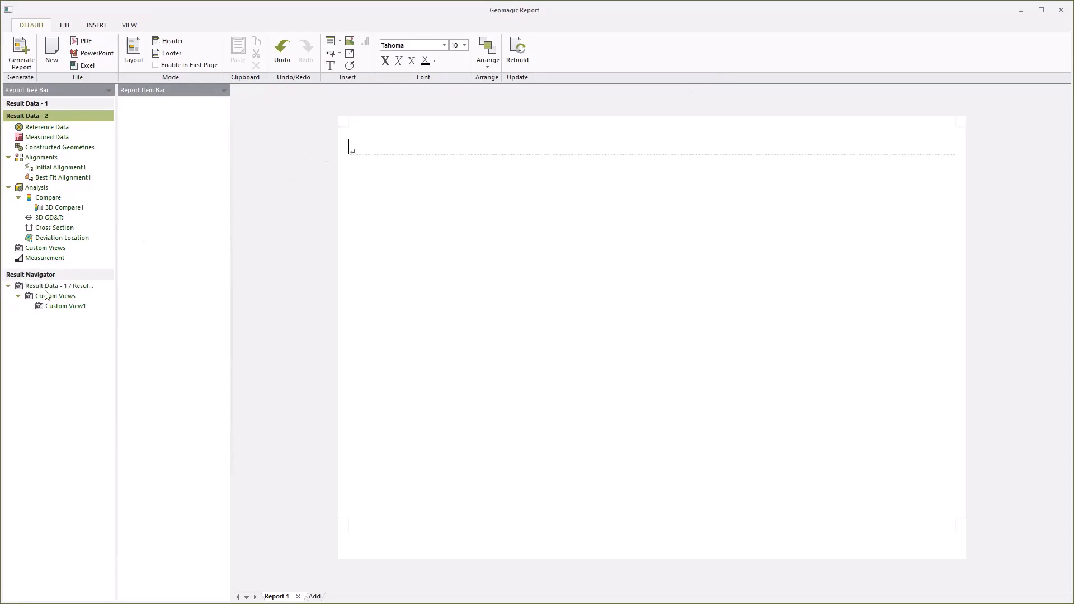
click(59, 309)
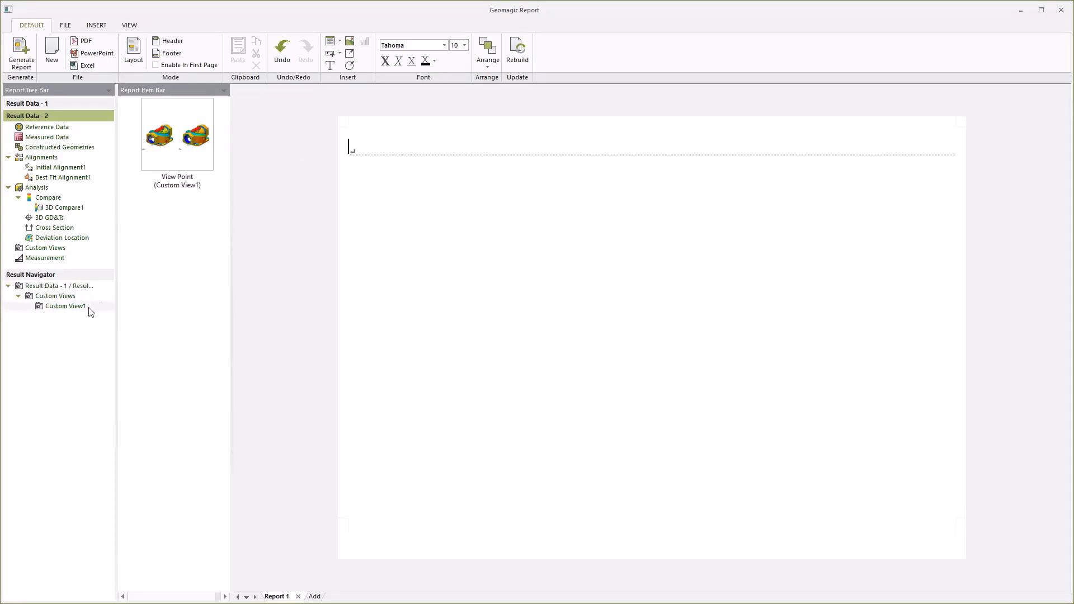
drag(182, 153, 360, 151)
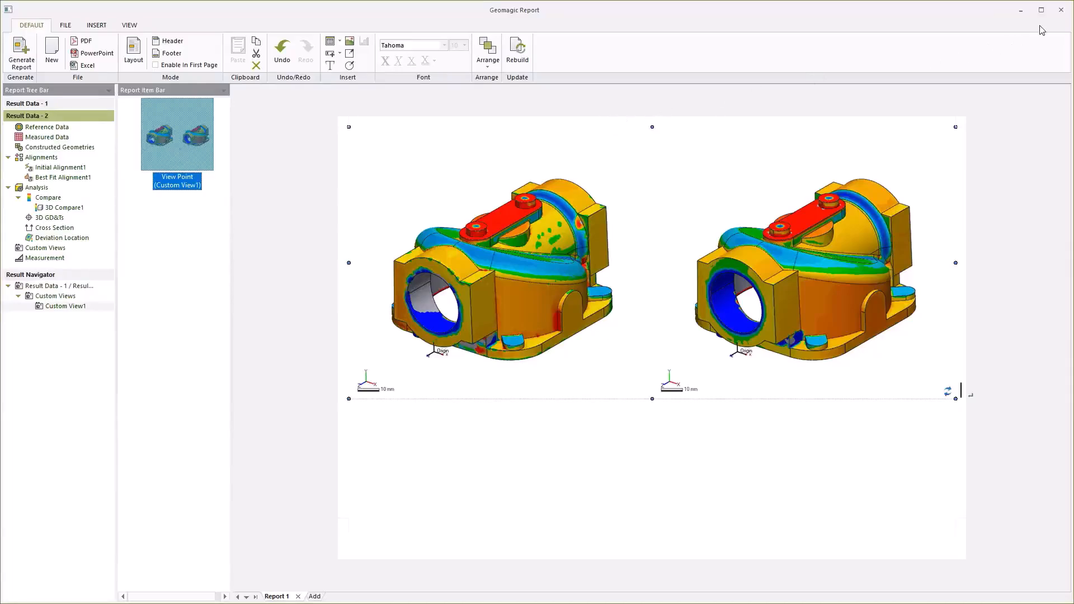
click(1060, 10)
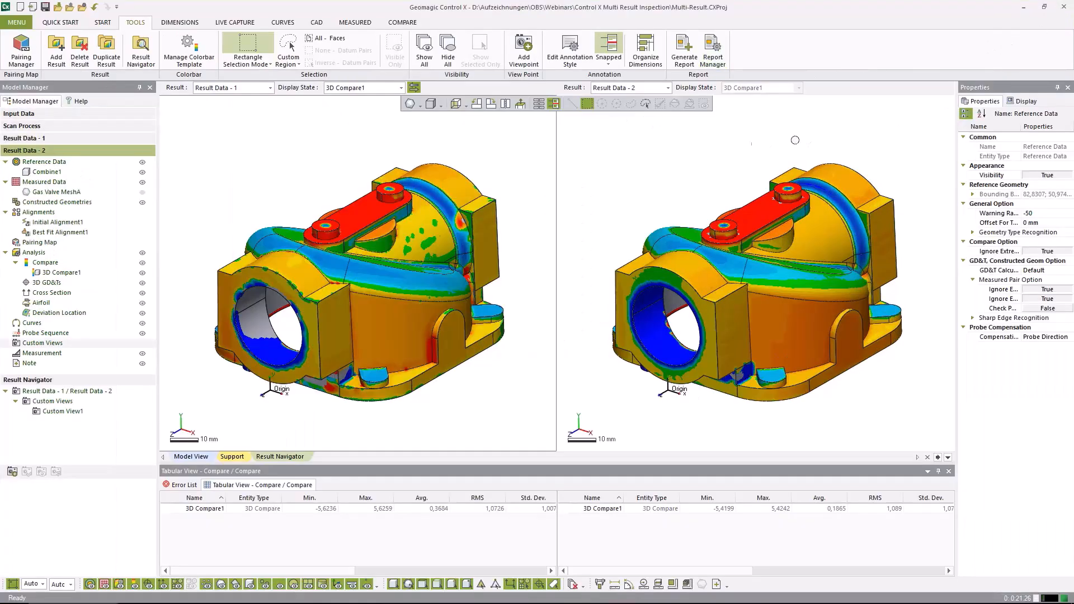
Add the Result Navigator's custom view to the selected entities for a generated report, and cancel the report generation
click(682, 61)
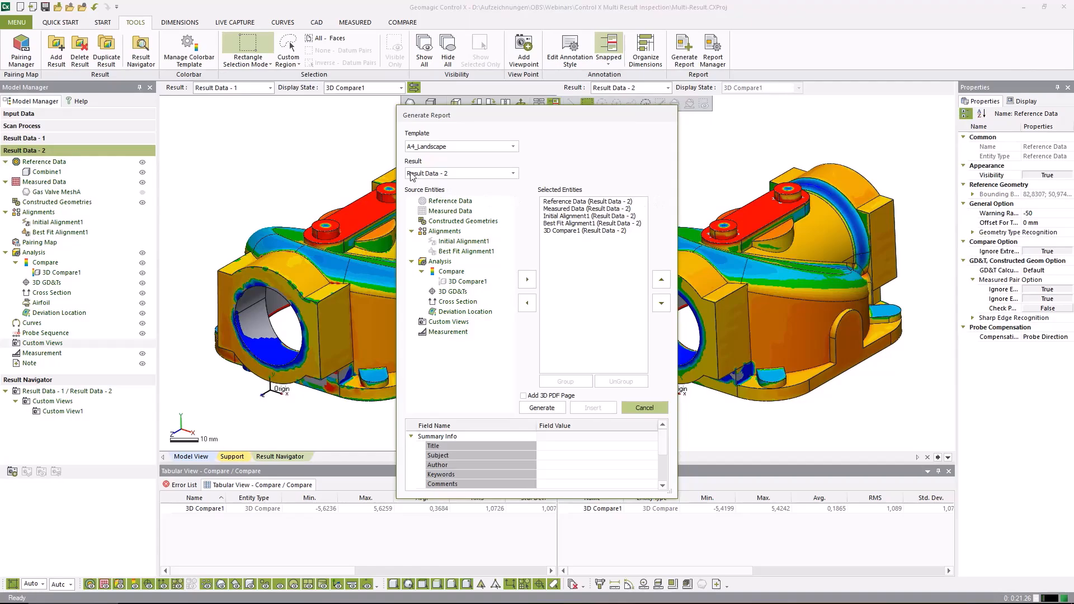
click(412, 170)
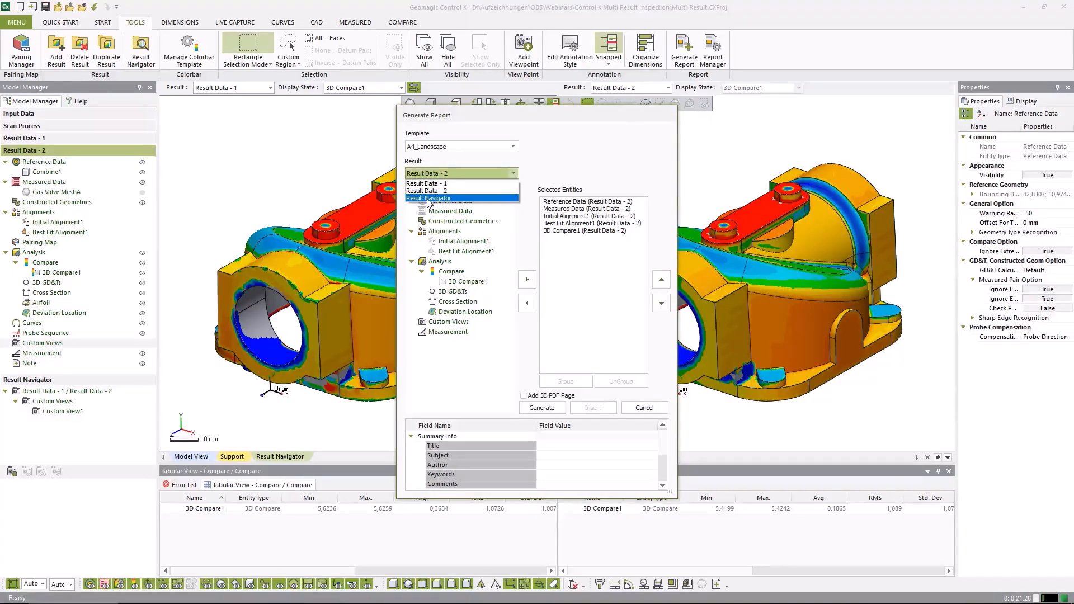
click(428, 198)
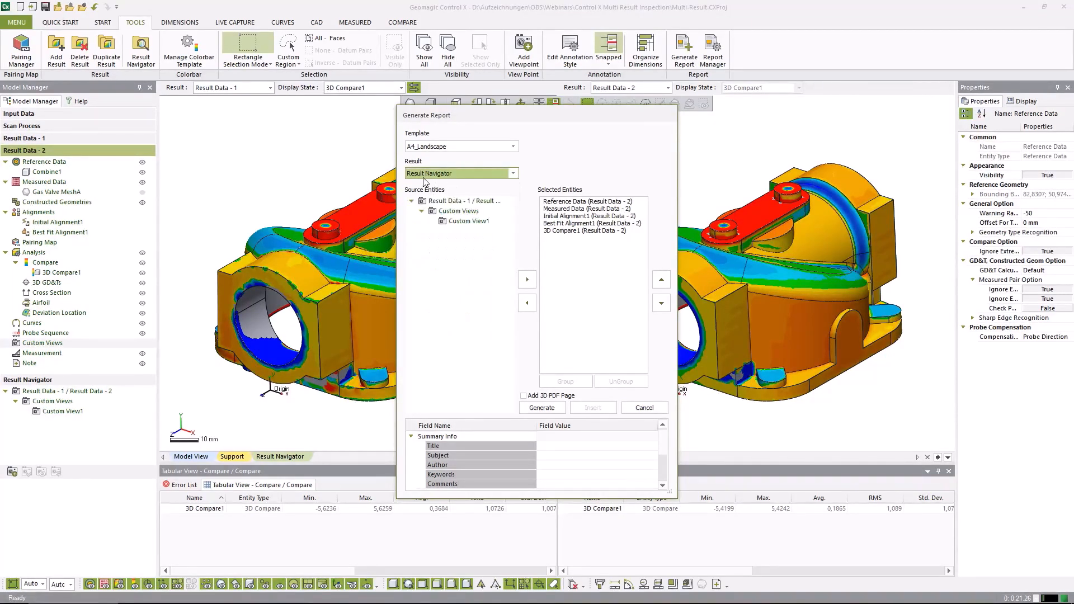
click(468, 222)
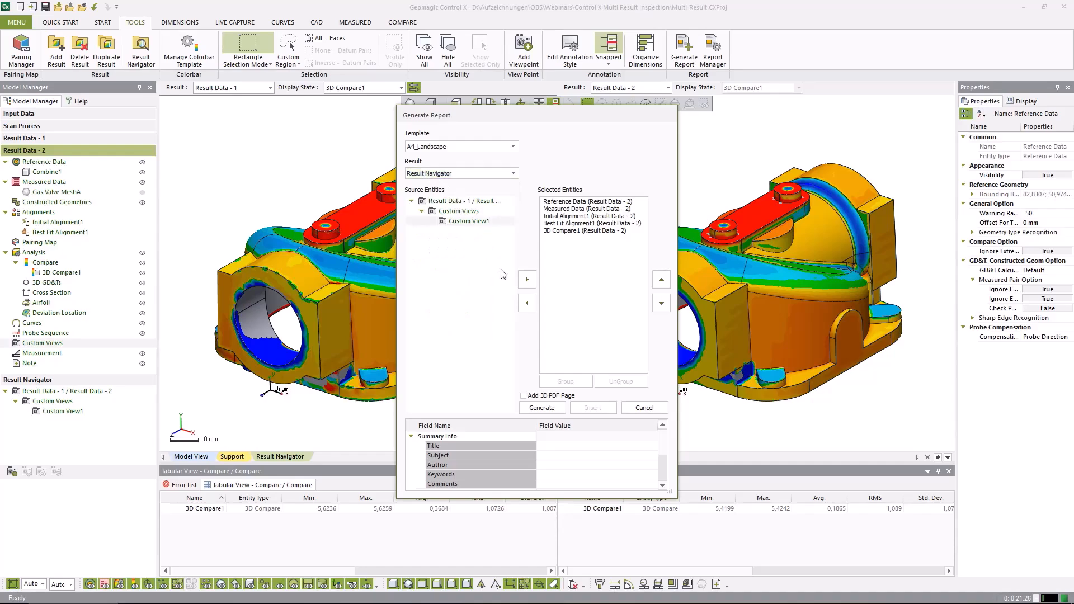
click(528, 283)
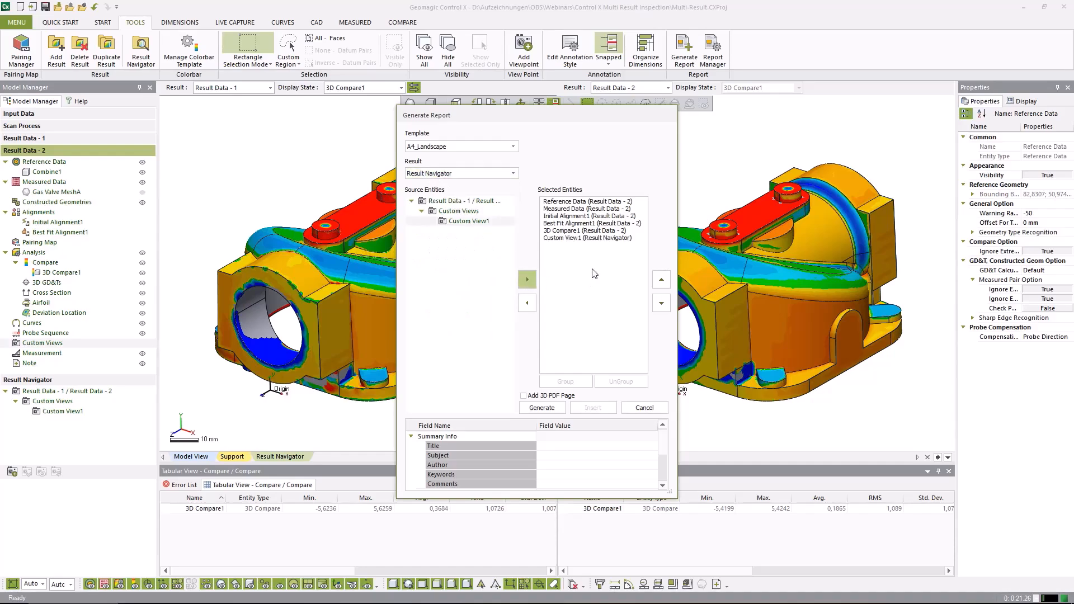
click(644, 408)
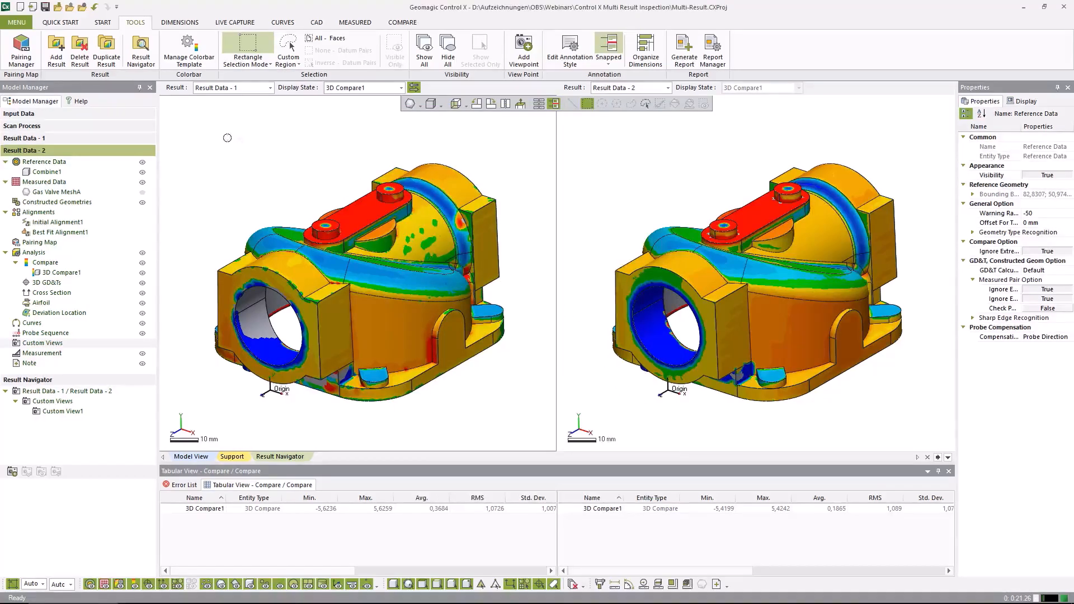
In Result Data - 2, add a linear dimension with ±0.5 tolerance between the valve's front end face and the half-round boss beneath the bridge
click(102, 22)
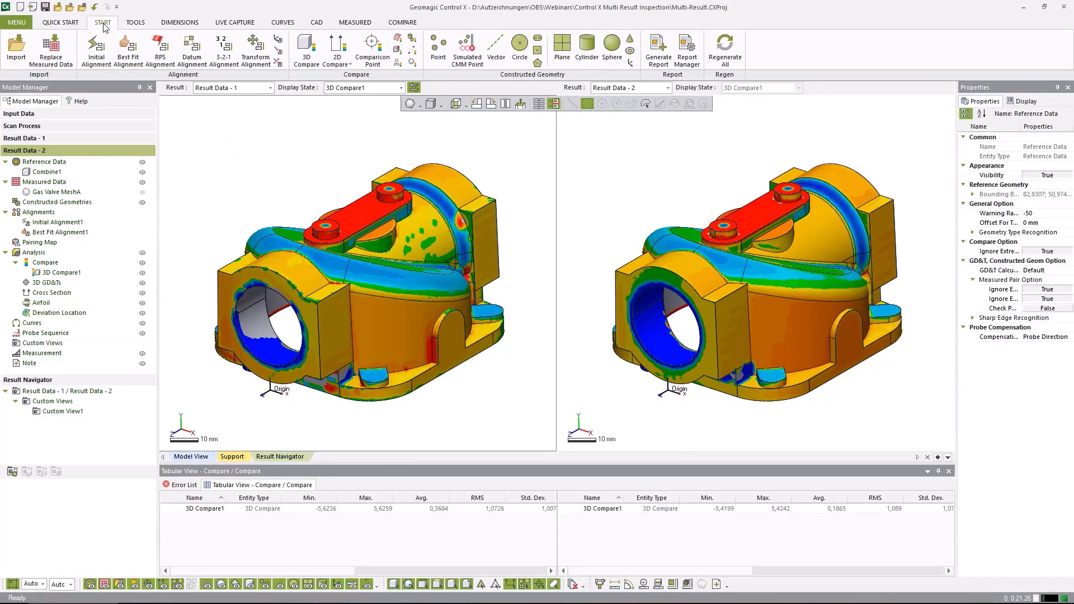
click(188, 457)
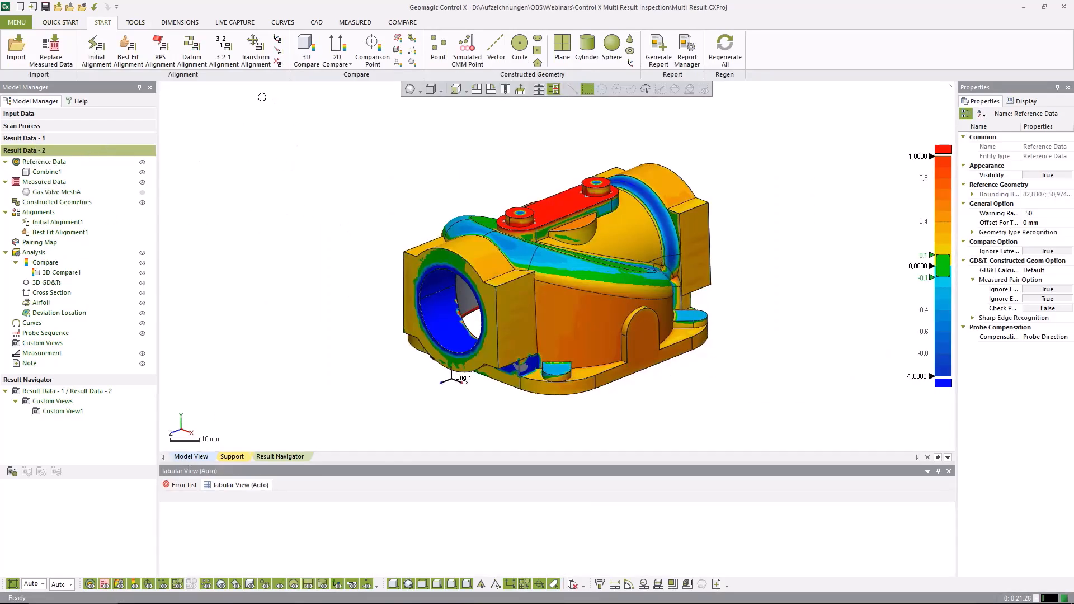
click(178, 22)
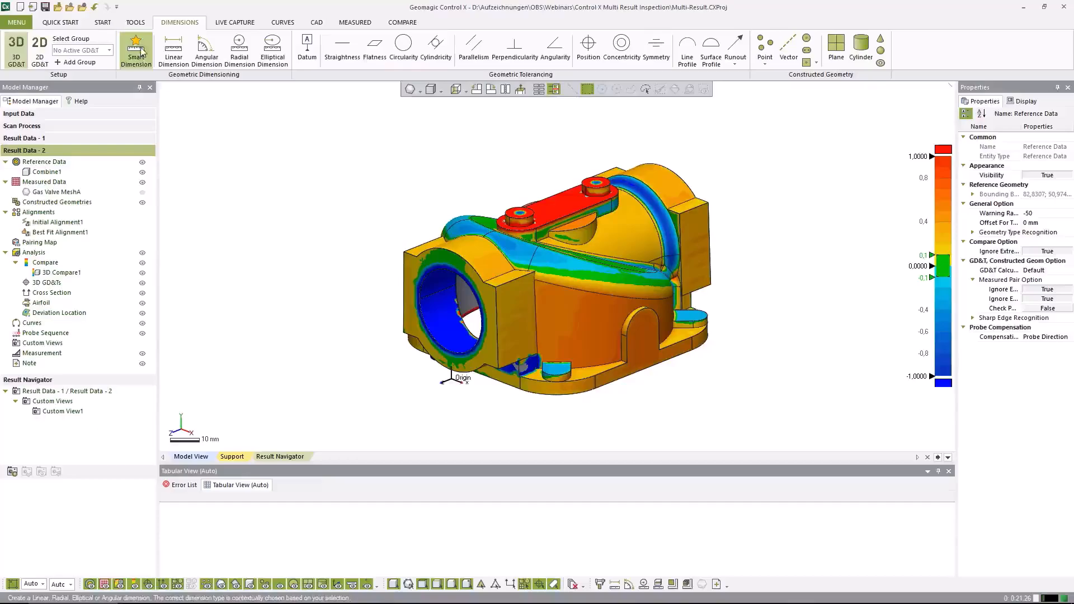
click(171, 63)
scroll(603, 222, up, 5)
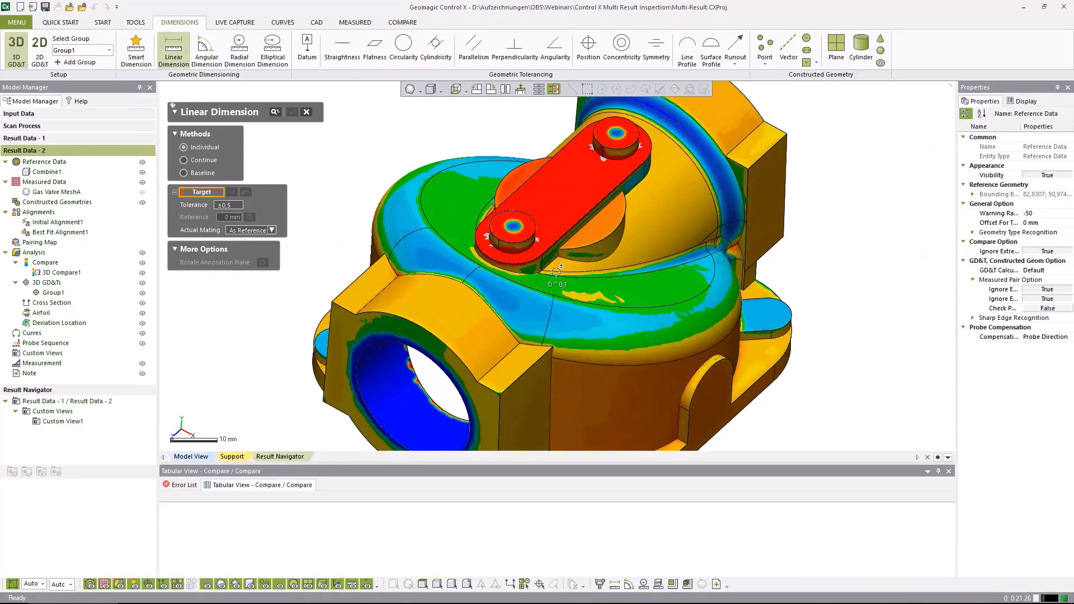
click(603, 222)
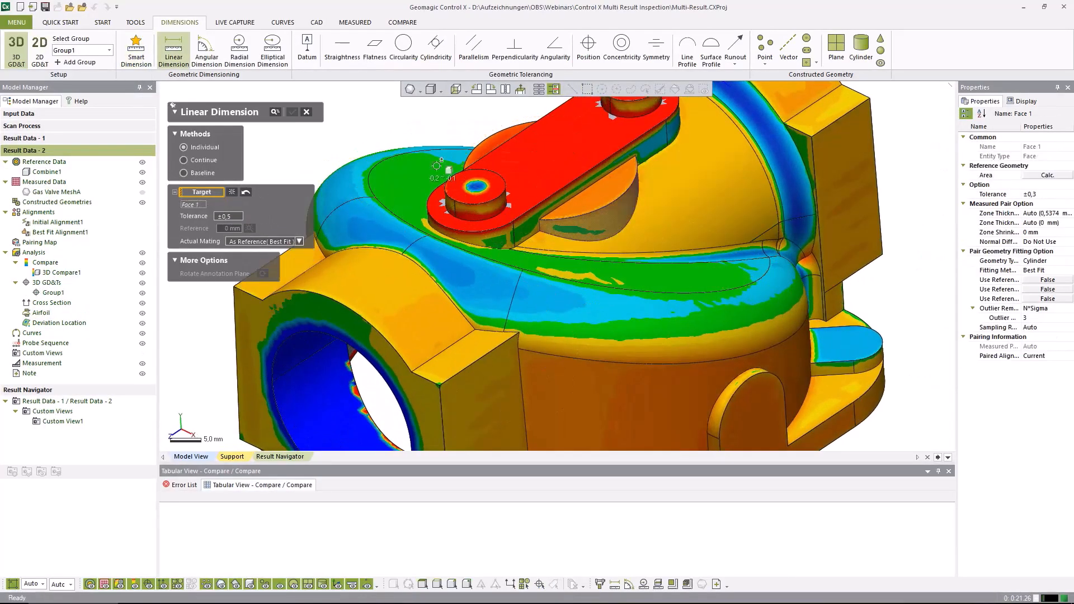
right_drag(603, 222, 639, 123)
shift+click(524, 196)
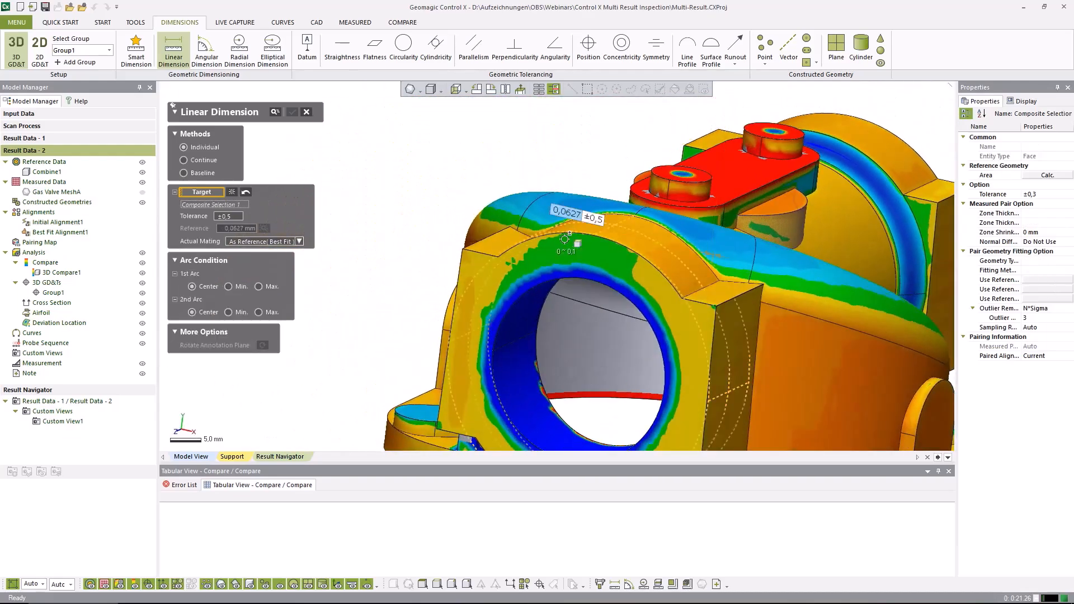
click(675, 175)
right_drag(588, 265, 440, 226)
drag(455, 170, 583, 147)
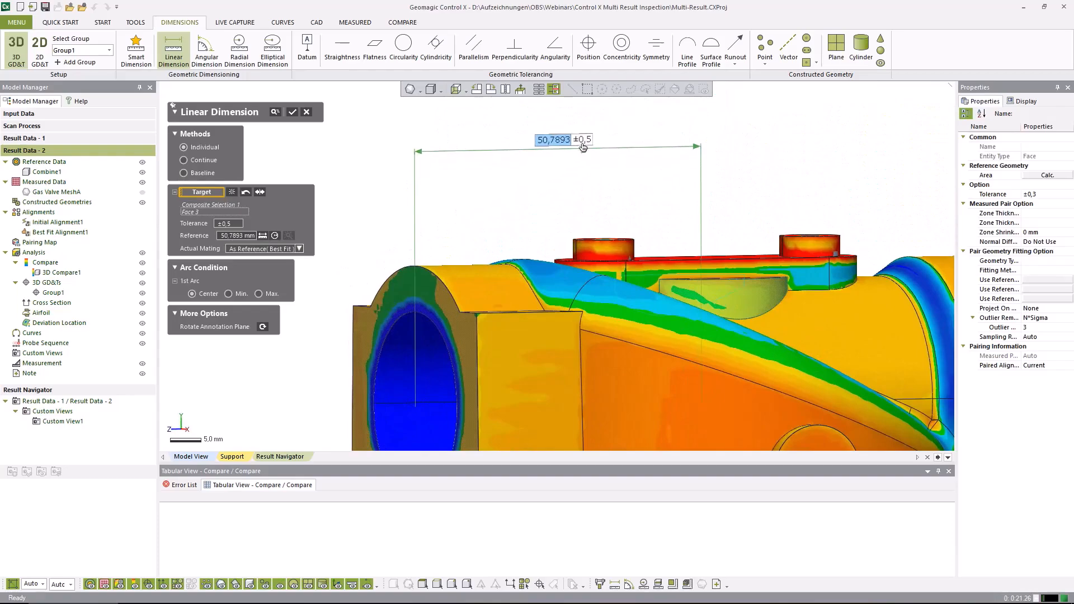
click(292, 112)
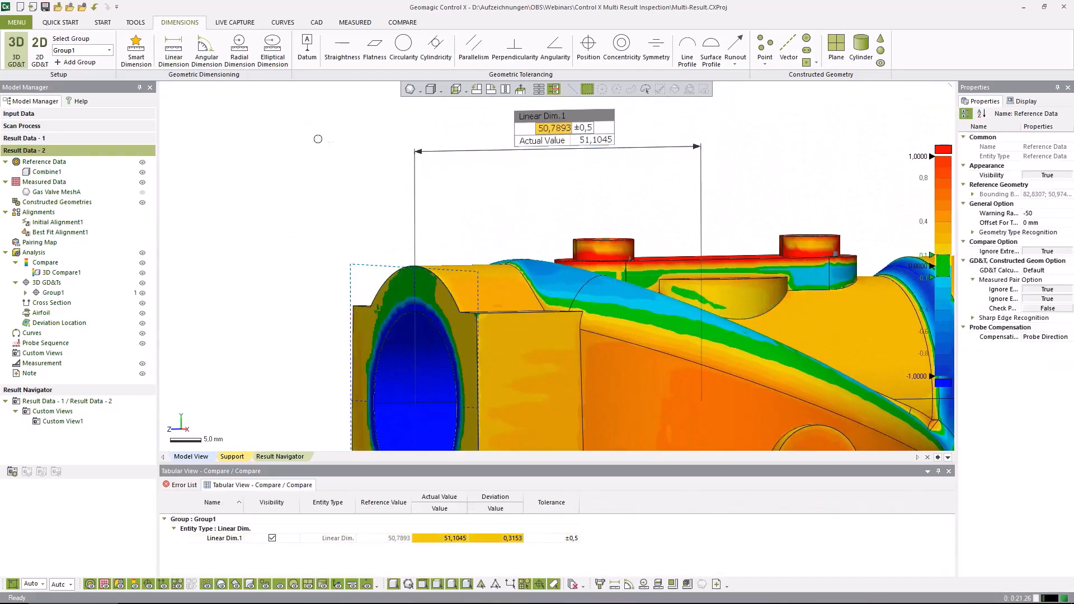
Turn the valve to a three-quarter view and move the linear dimension's annotation slightly higher above the part
right_drag(653, 246, 559, 241)
scroll(438, 192, down, 5)
mouse_move(439, 192)
right_down()
mouse_move(415, 219)
mouse_move(441, 223)
mouse_move(447, 208)
right_up()
right_drag(672, 308, 576, 307)
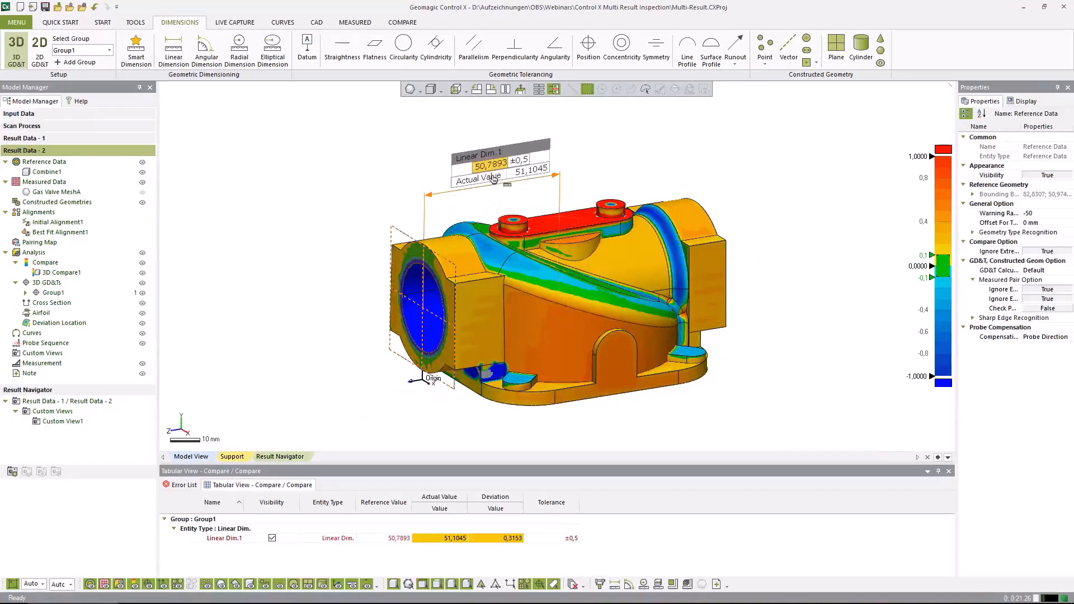
drag(503, 186, 495, 175)
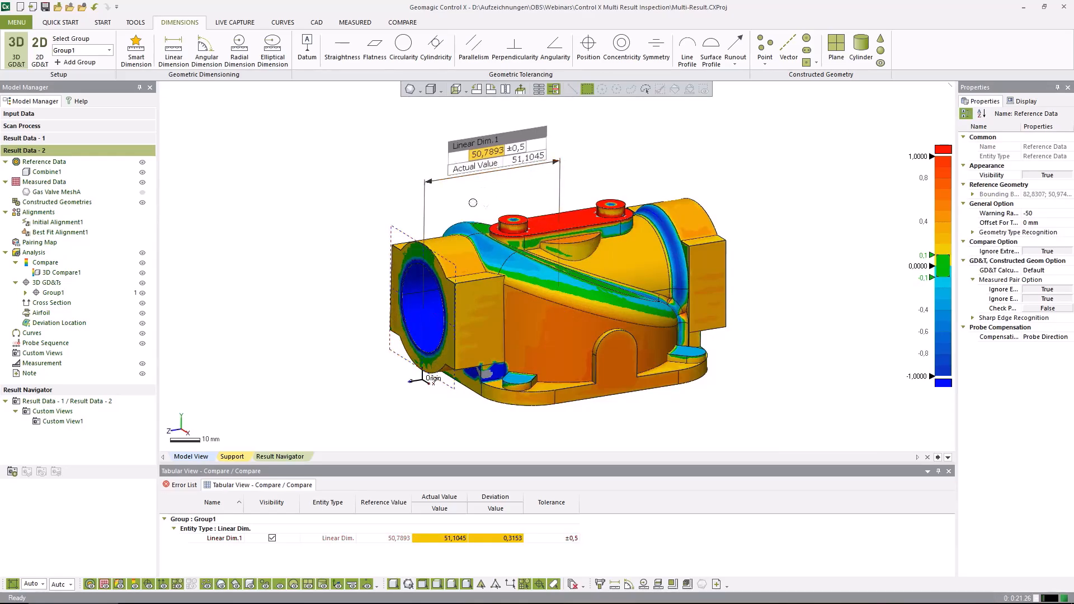
Duplicate Result Data - 2 as a third result
mouse_move(542, 306)
right_down()
mouse_move(584, 313)
mouse_move(552, 311)
right_up()
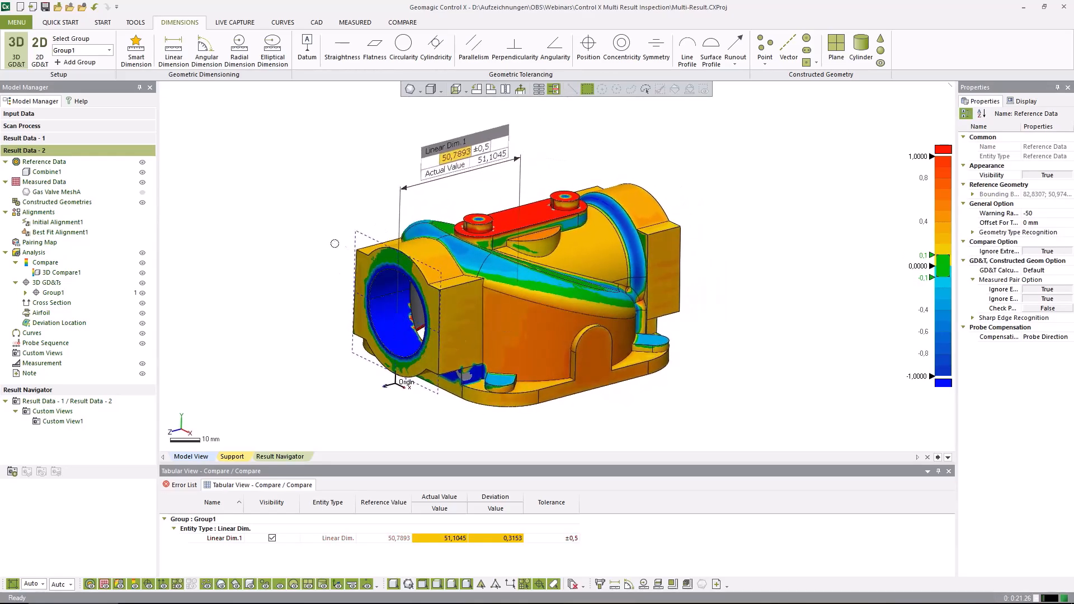
right_click(17, 152)
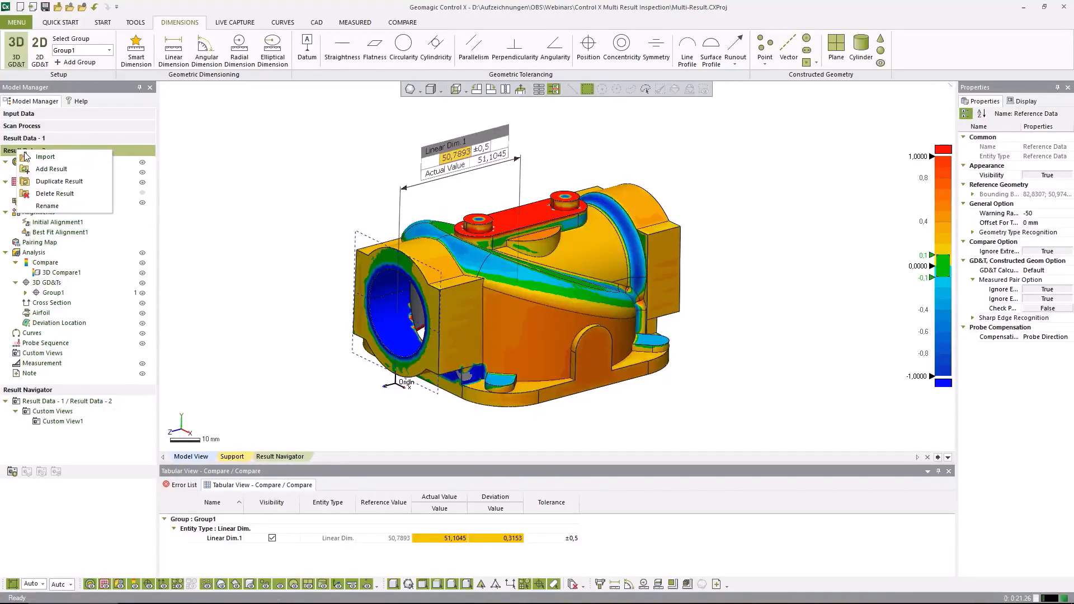
click(43, 182)
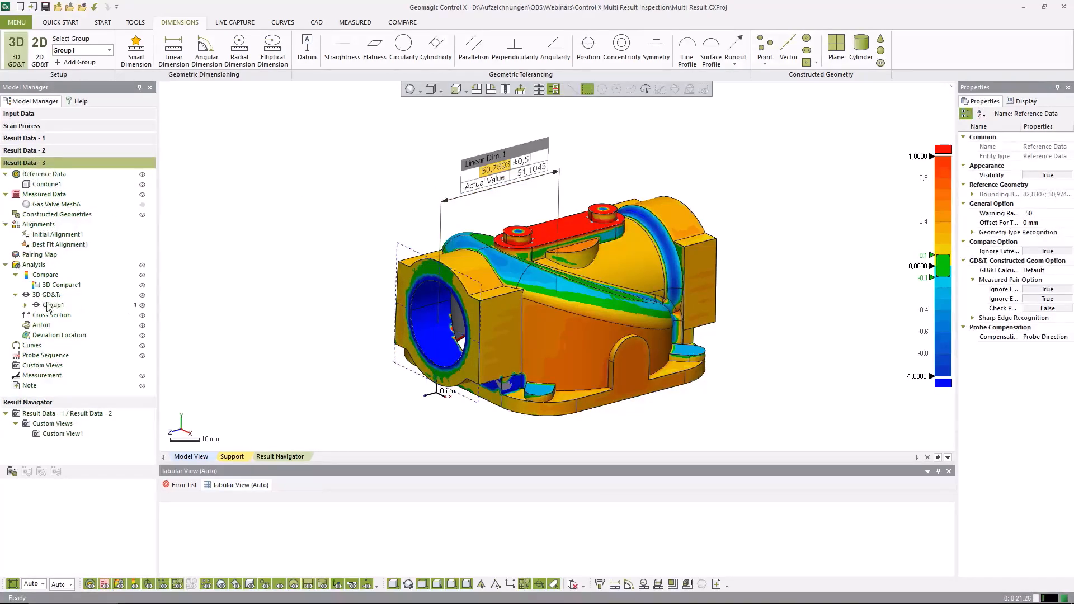
Add a best fit alignment to Result Data - 3 using only the base underside, cylindrical body and both end faces, and rebuild the dependent features
click(102, 23)
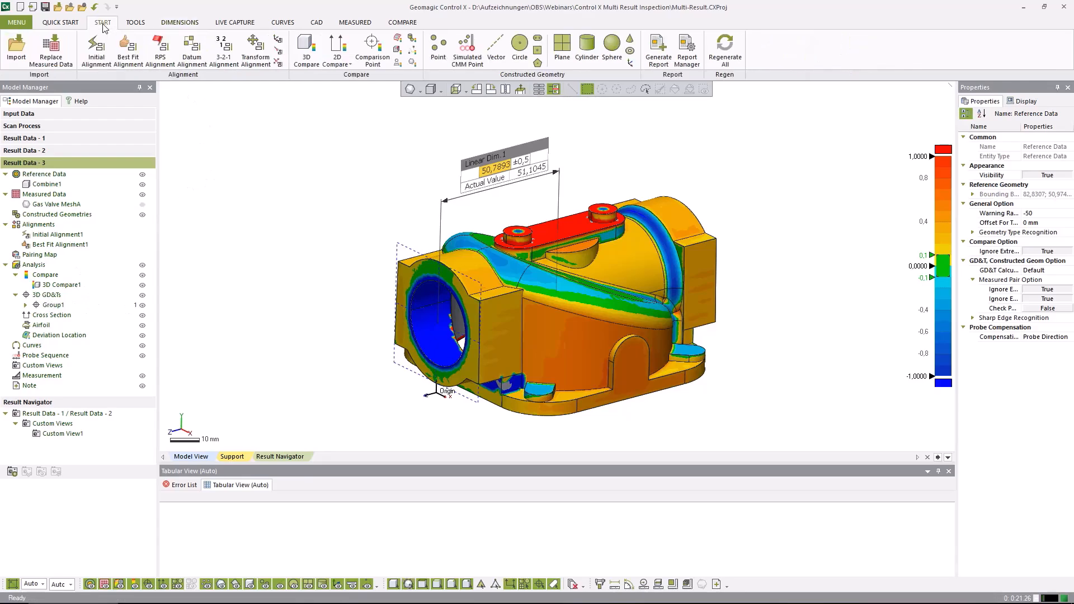
click(128, 58)
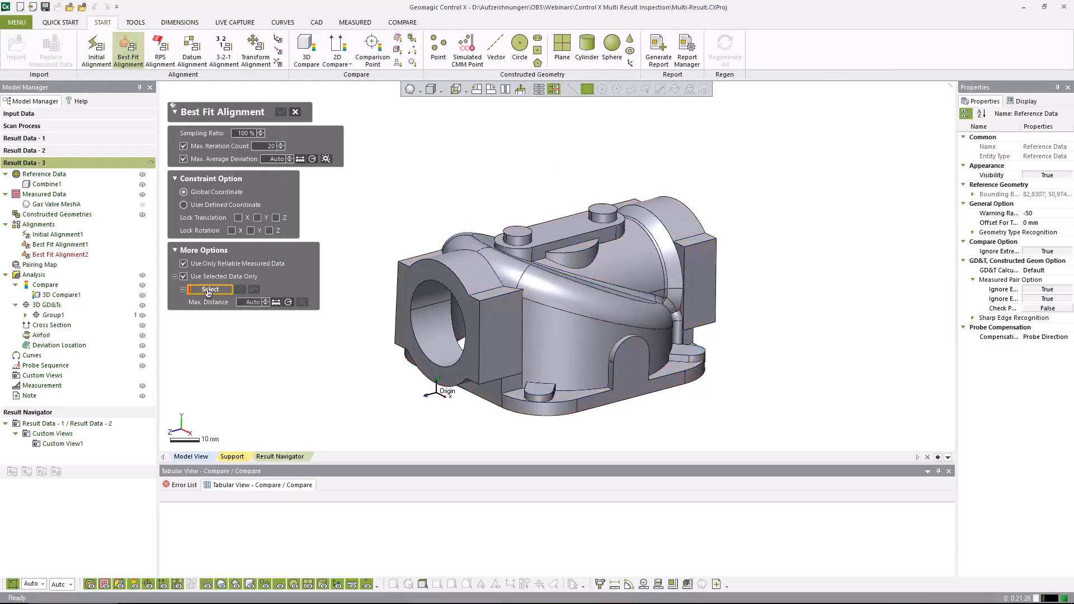
right_drag(416, 374, 425, 179)
click(490, 244)
click(613, 189)
click(641, 169)
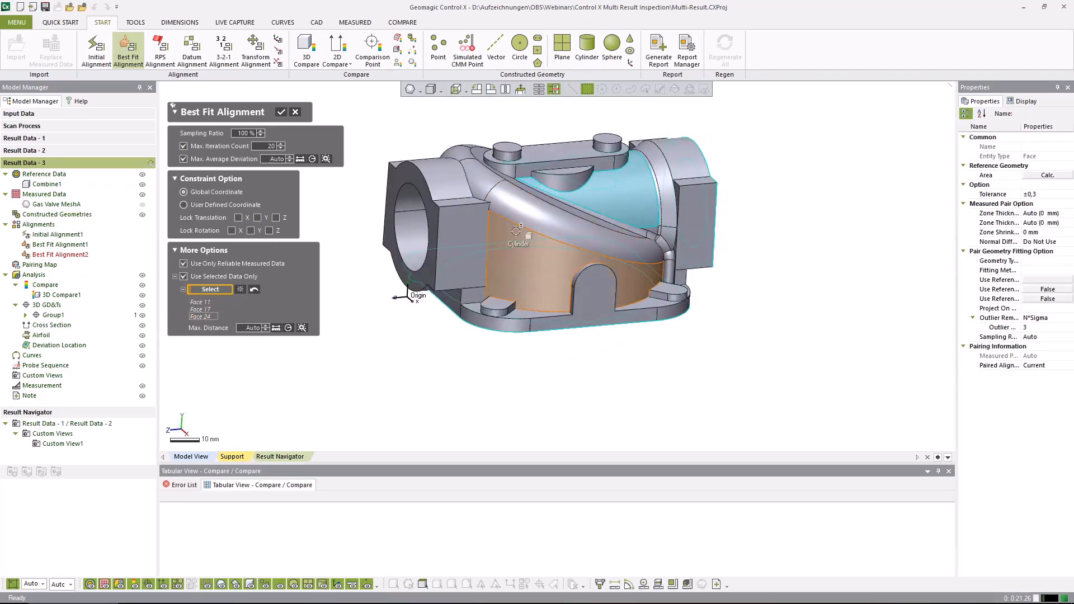
click(413, 173)
click(281, 114)
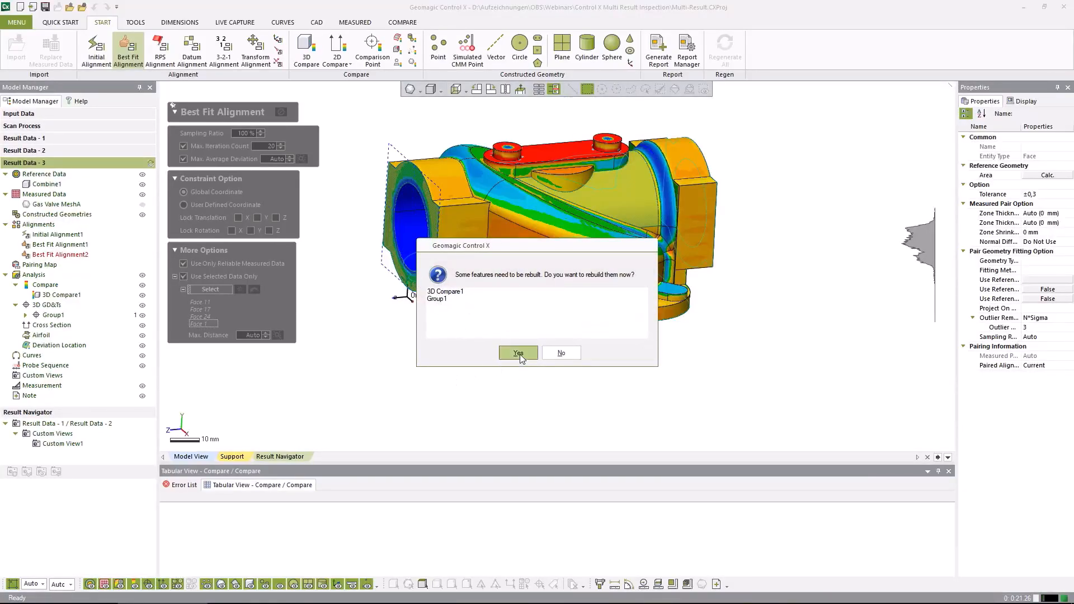
click(518, 353)
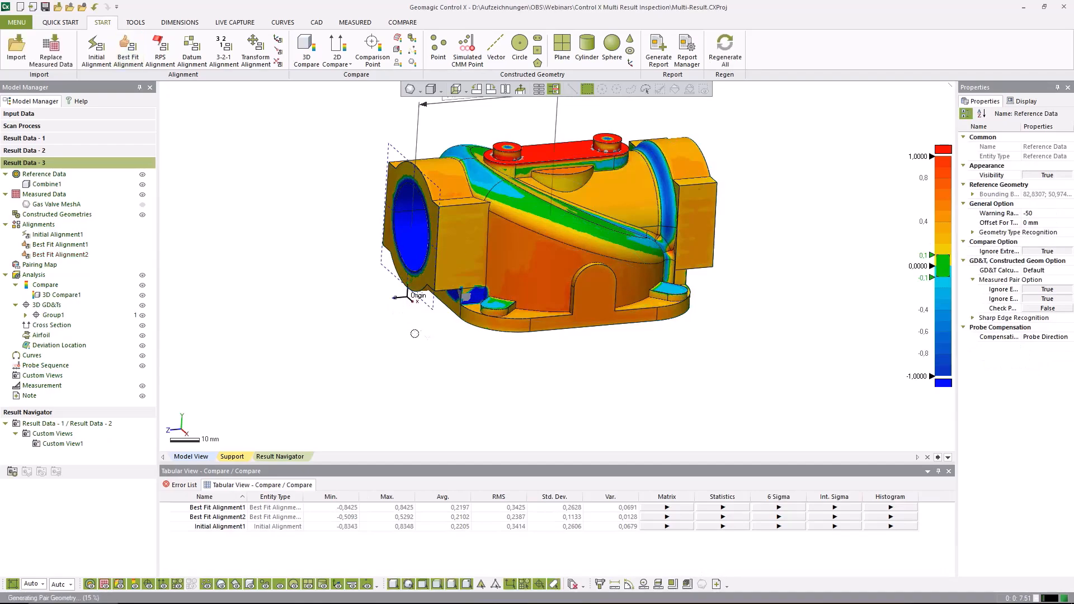
Check the realigned Result Data - 3, and set the Result Navigator to compare Result Data - 2 with Result Data - 3
right_drag(475, 345, 504, 383)
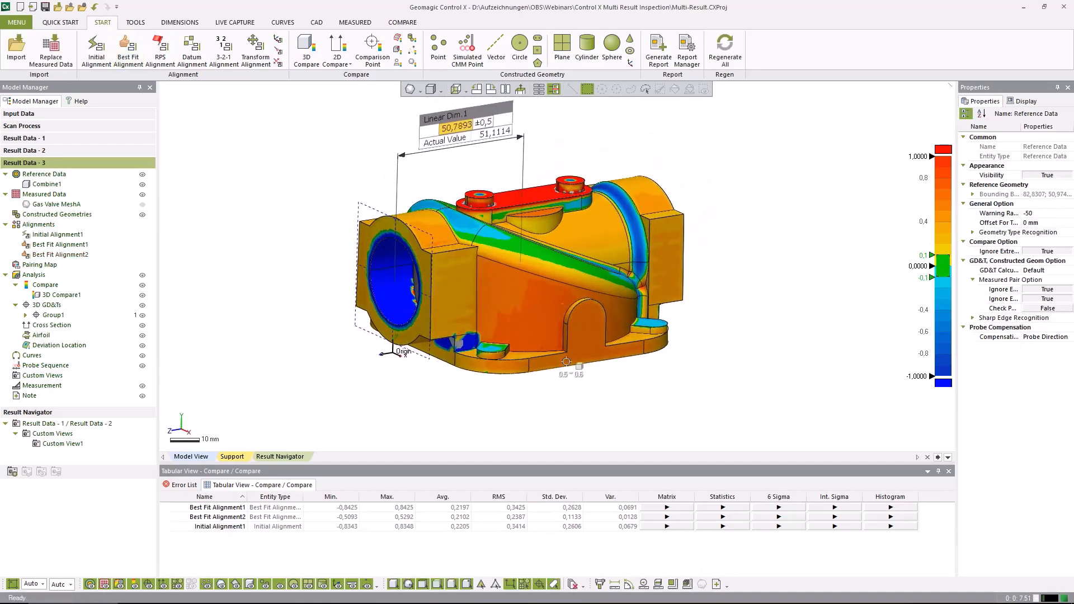
right_drag(529, 309, 514, 297)
ctrl+right_drag(513, 297, 526, 324)
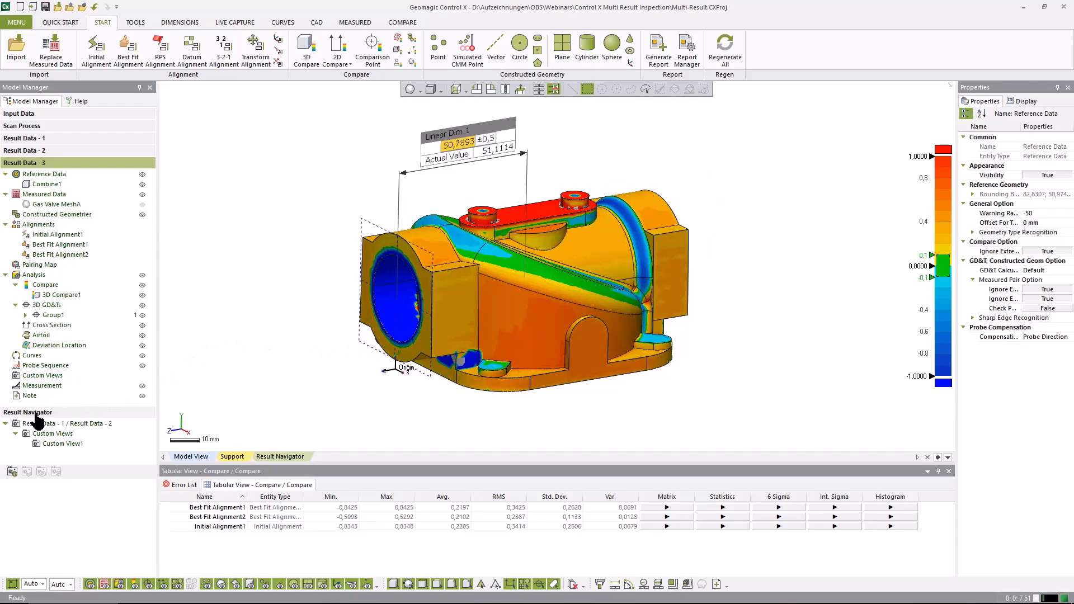
click(135, 23)
click(141, 58)
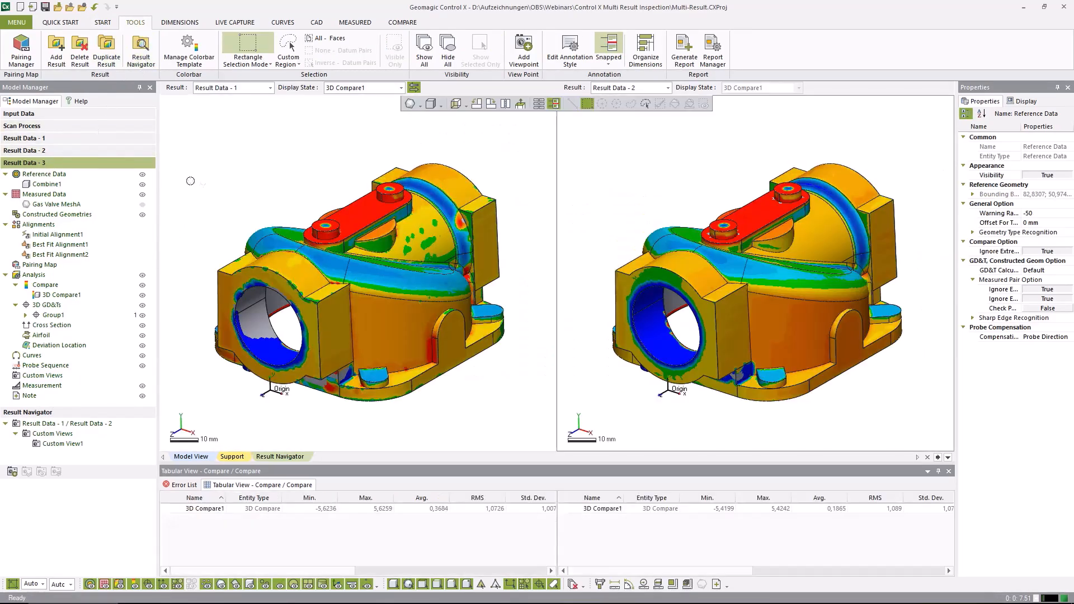
right_drag(386, 330, 308, 210)
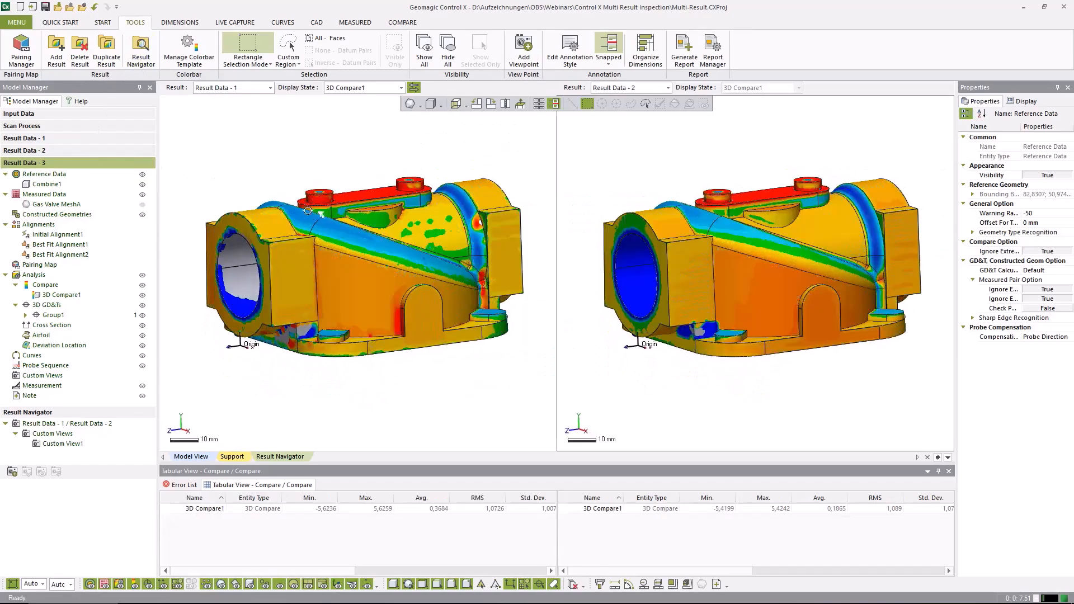
click(232, 88)
click(226, 109)
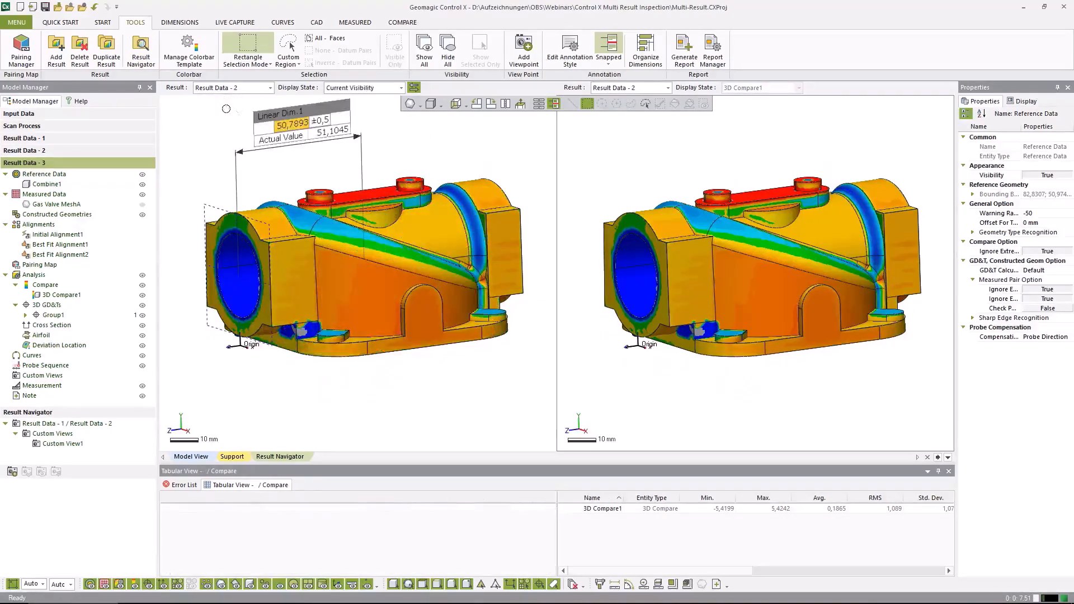
click(627, 88)
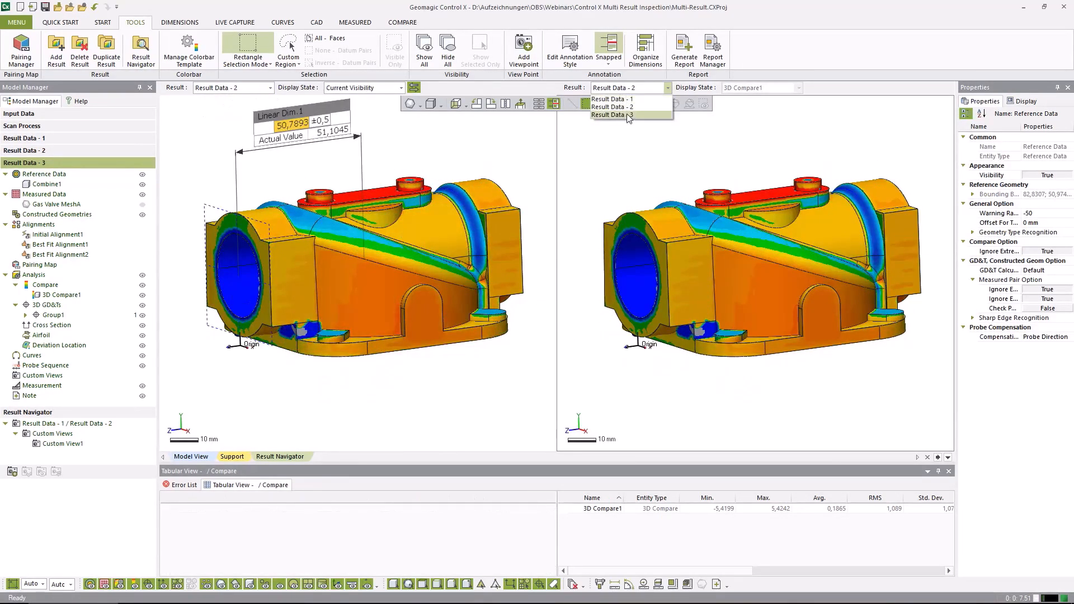
click(616, 115)
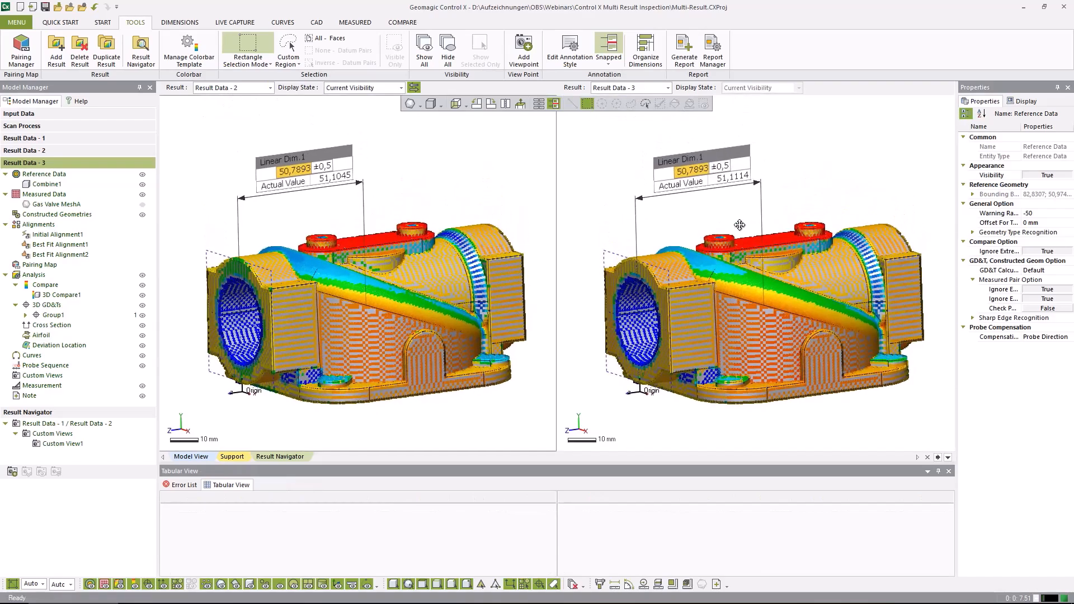
Orient both results together to show the front bore and dimension annotations, and save the comparison as a new custom viewpoint
right_drag(733, 227, 816, 301)
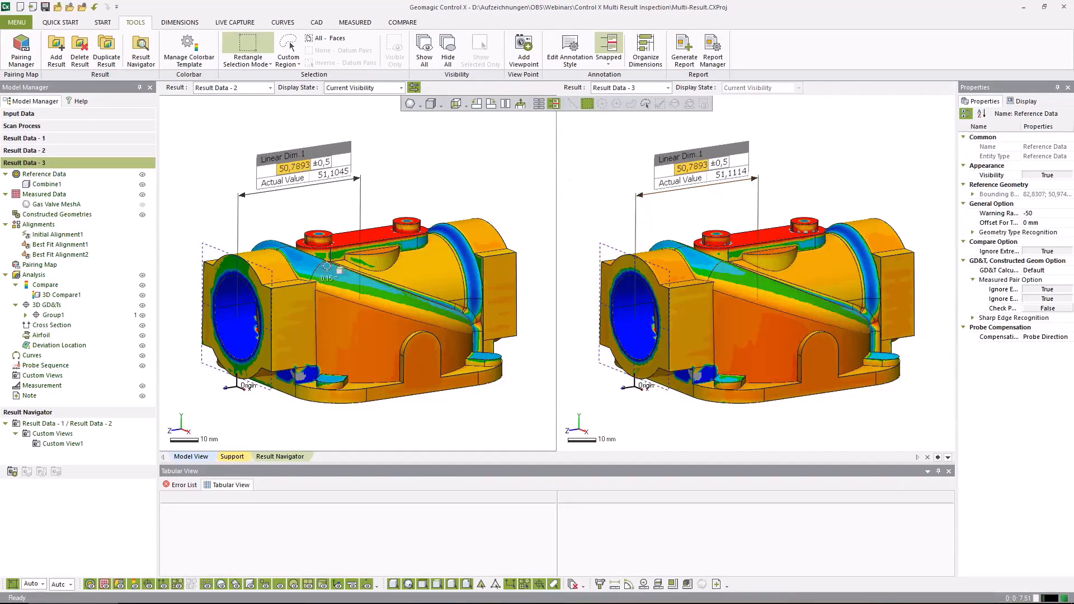
right_drag(421, 360, 412, 379)
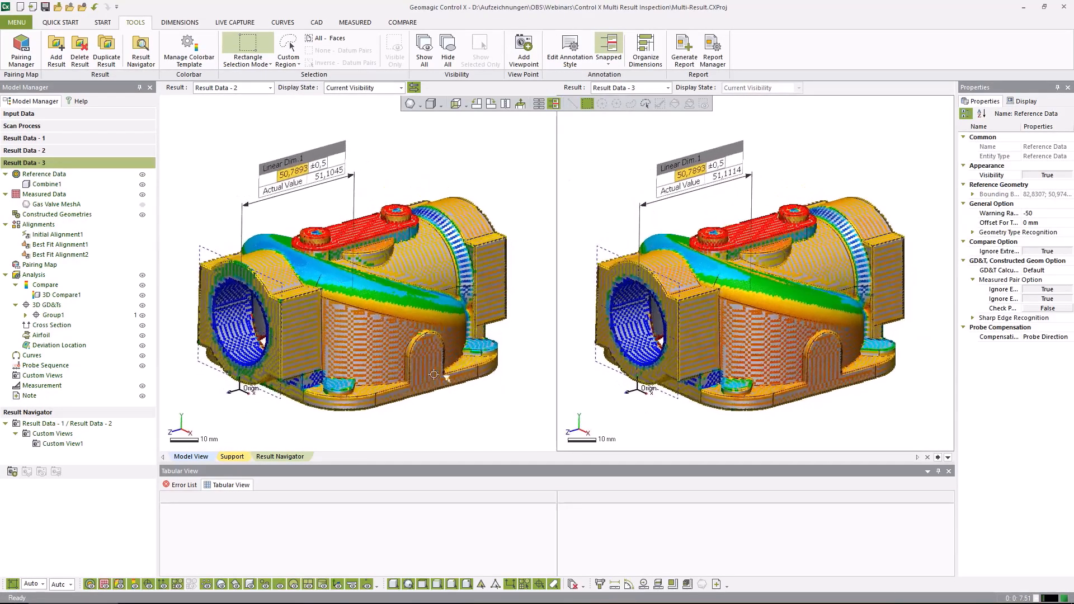
right_click(52, 376)
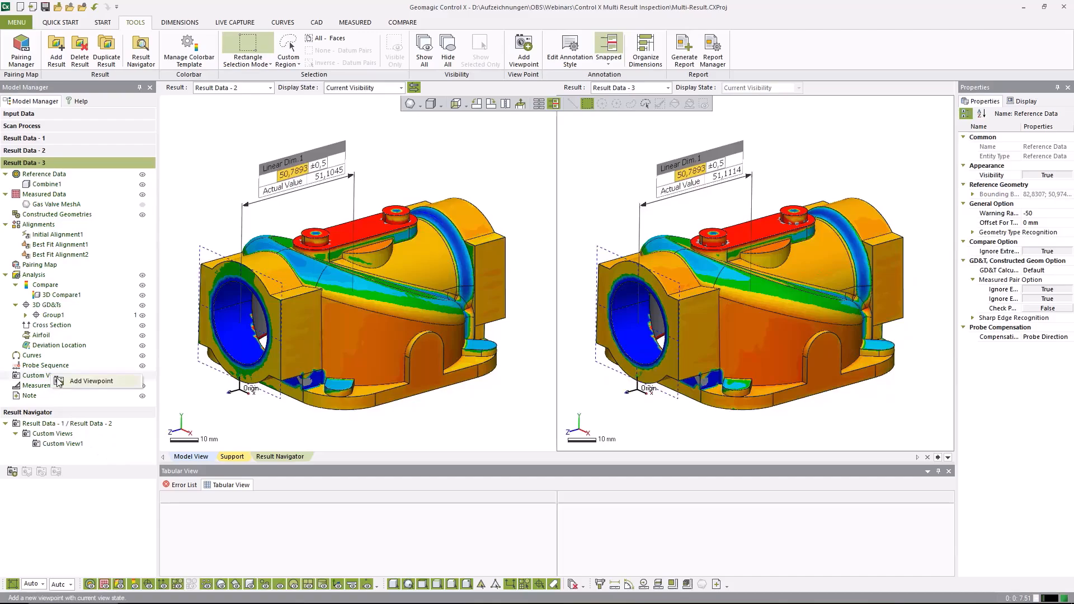
click(96, 383)
click(149, 441)
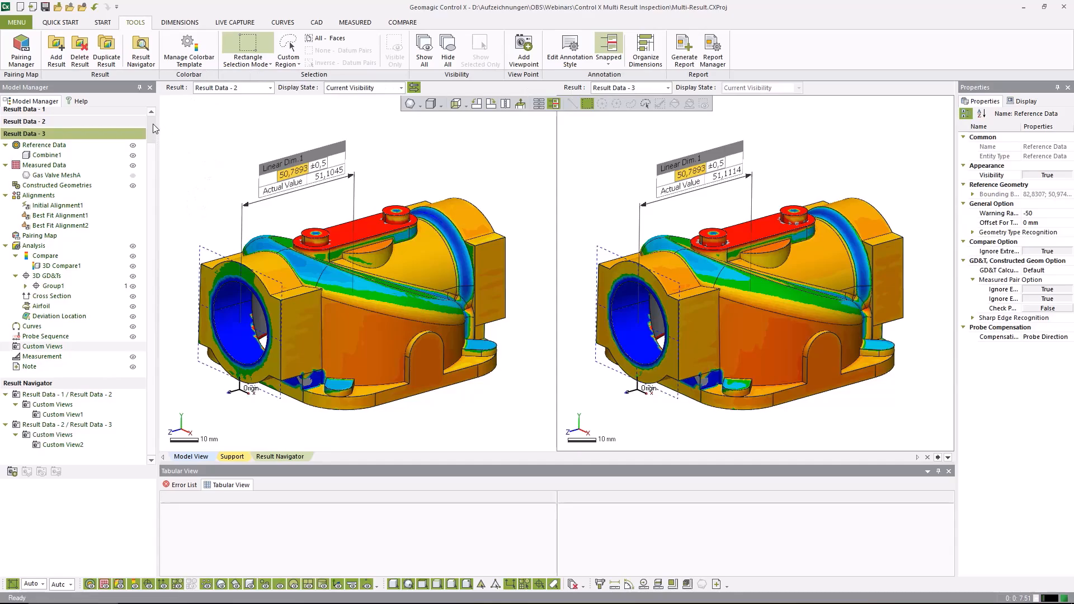
scroll(153, 123, up, 2)
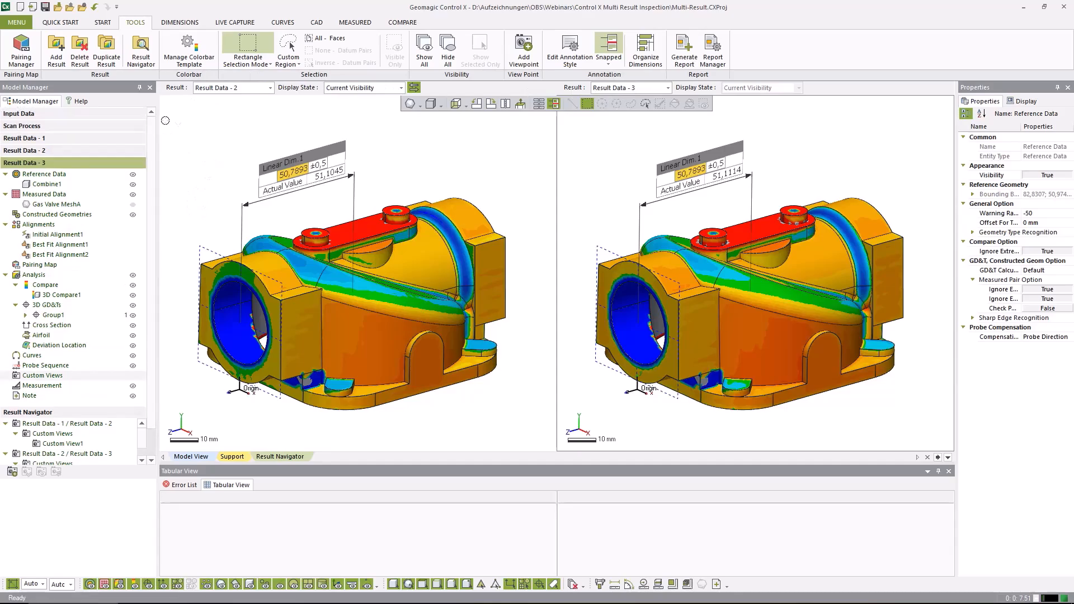
Return to the model view, open the project's input data, and examine the gas valve CAD model from several angles
click(193, 457)
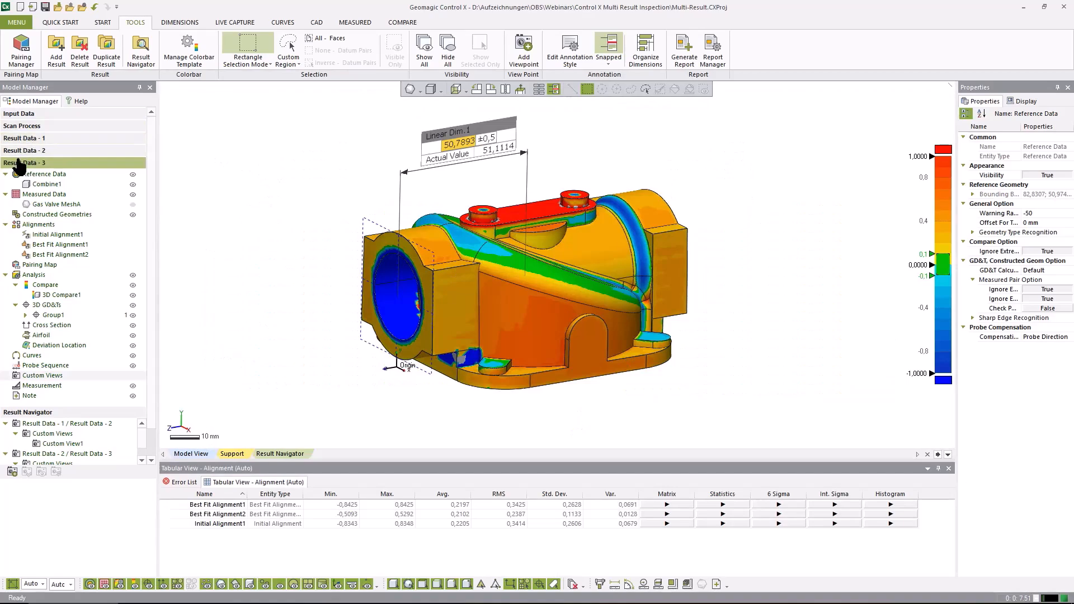
click(18, 114)
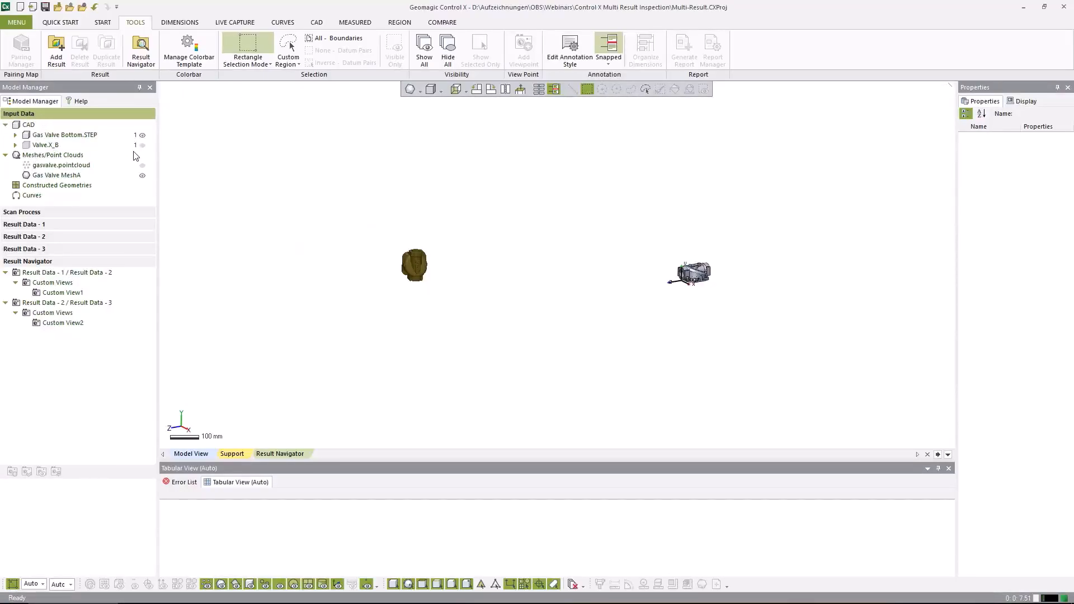
middle_drag(591, 301, 479, 295)
scroll(615, 299, up, 10)
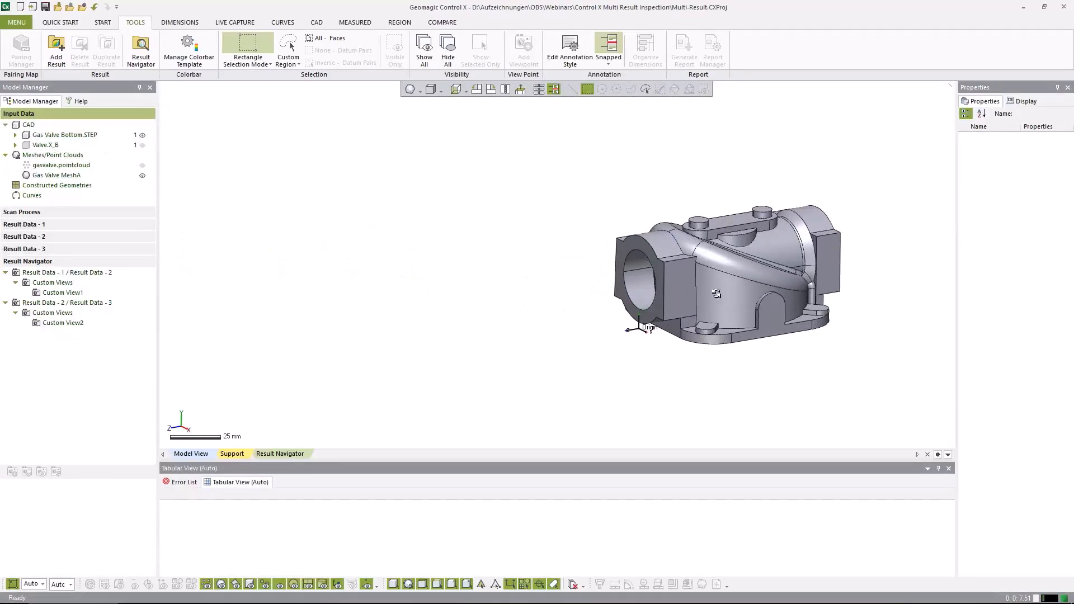
middle_drag(777, 296, 537, 276)
right_drag(537, 276, 556, 364)
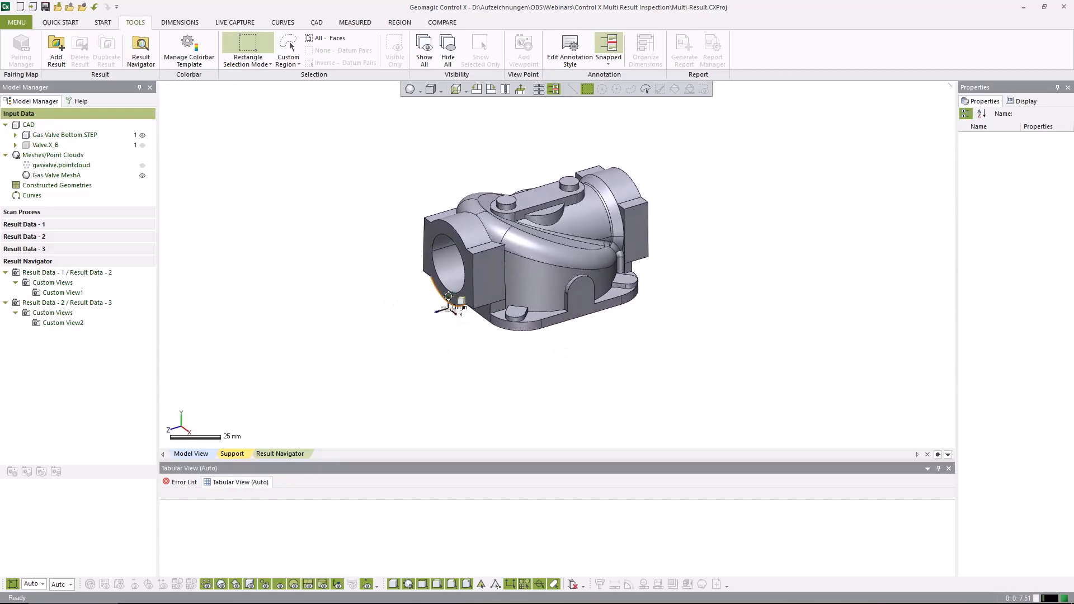
right_drag(469, 340, 561, 229)
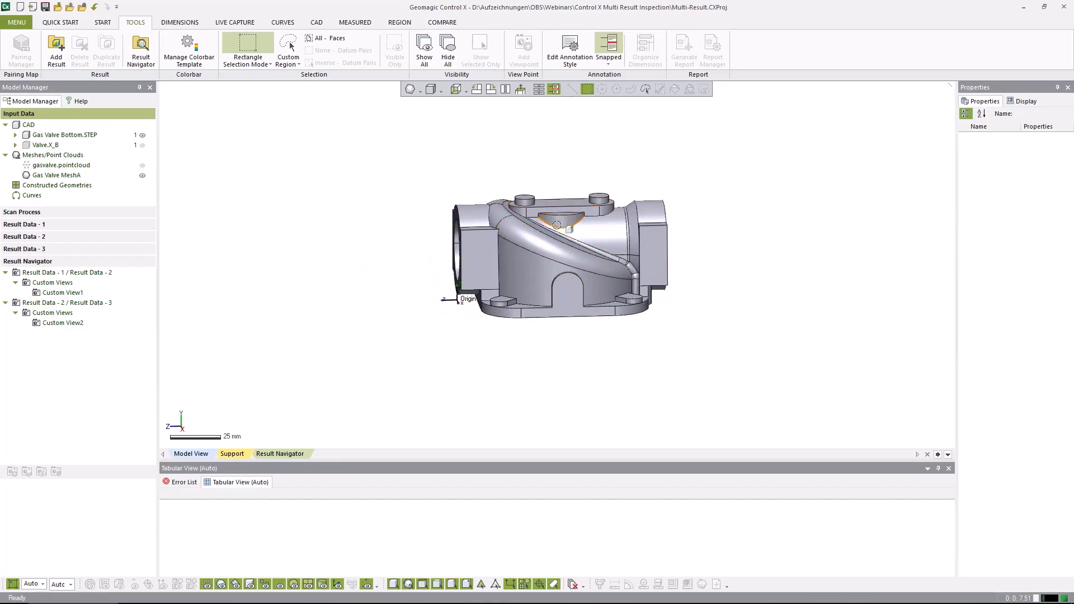
Hide the Gas Valve Bottom.STEP model in the input data, show Valve.X_B in its place, and examine it from several angles with nothing selected
click(561, 219)
right_drag(450, 255, 433, 311)
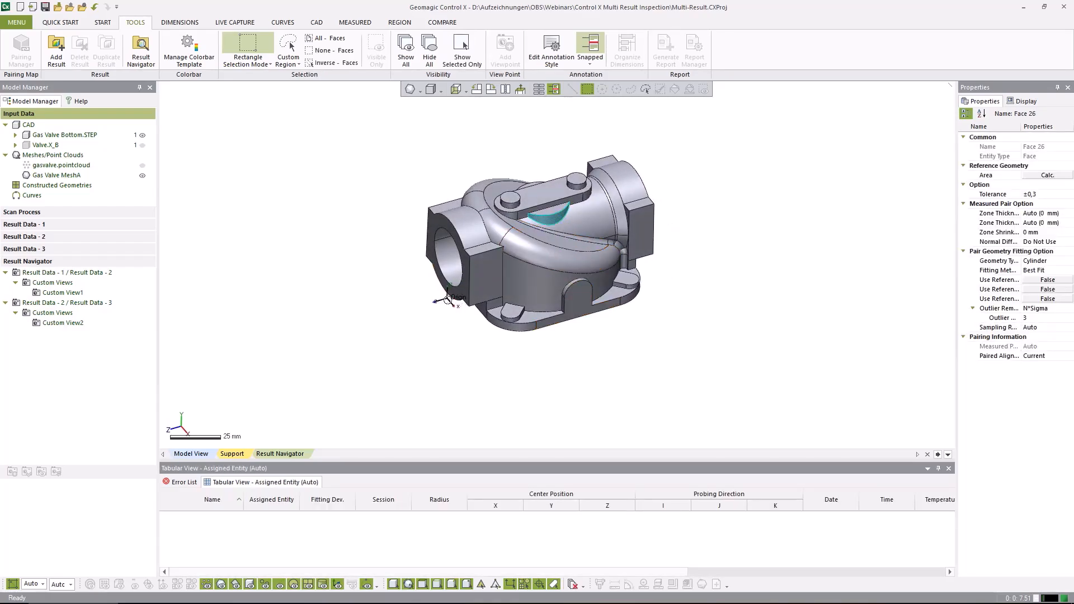
click(142, 135)
click(143, 145)
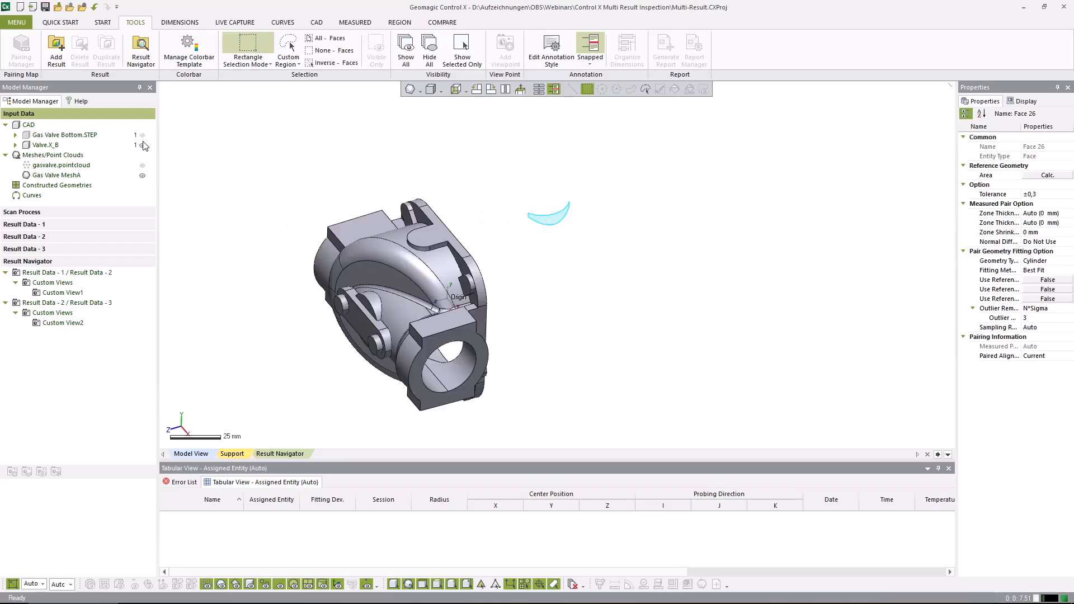
right_drag(316, 247, 540, 317)
right_drag(554, 271, 527, 311)
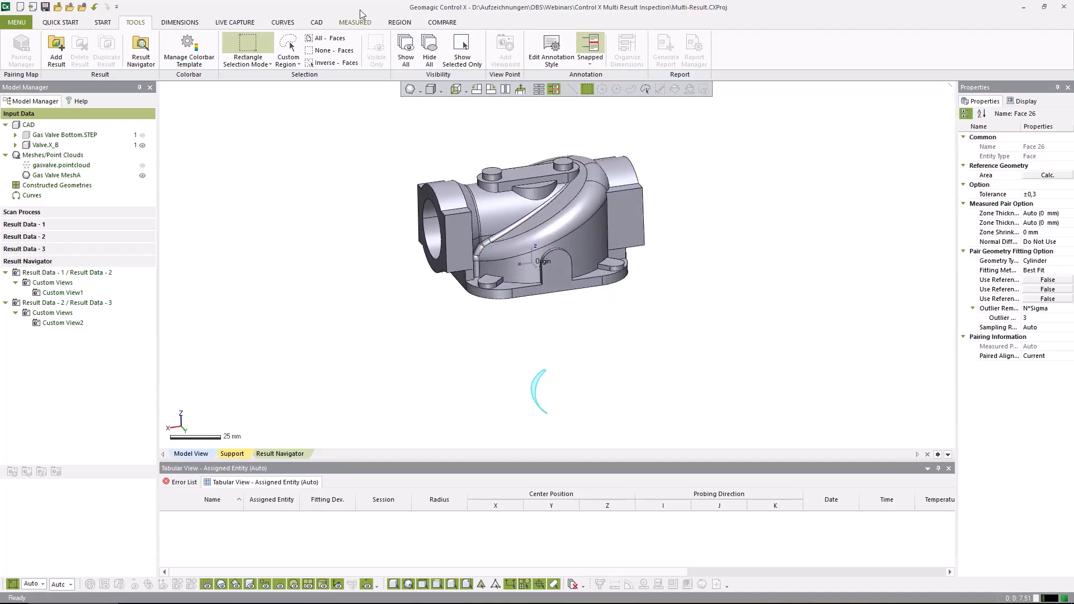
click(317, 22)
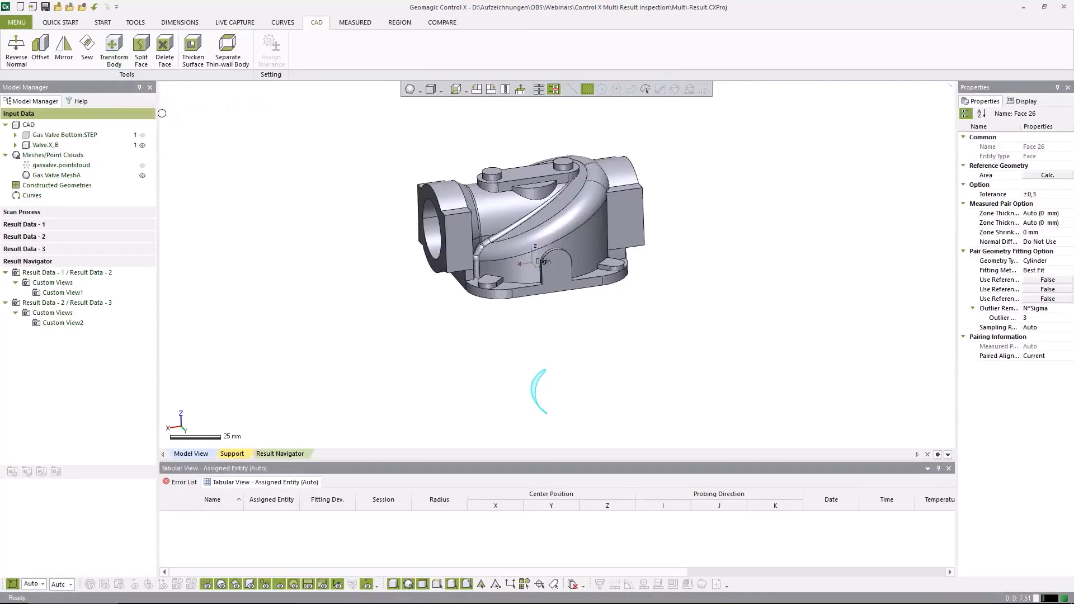
click(102, 22)
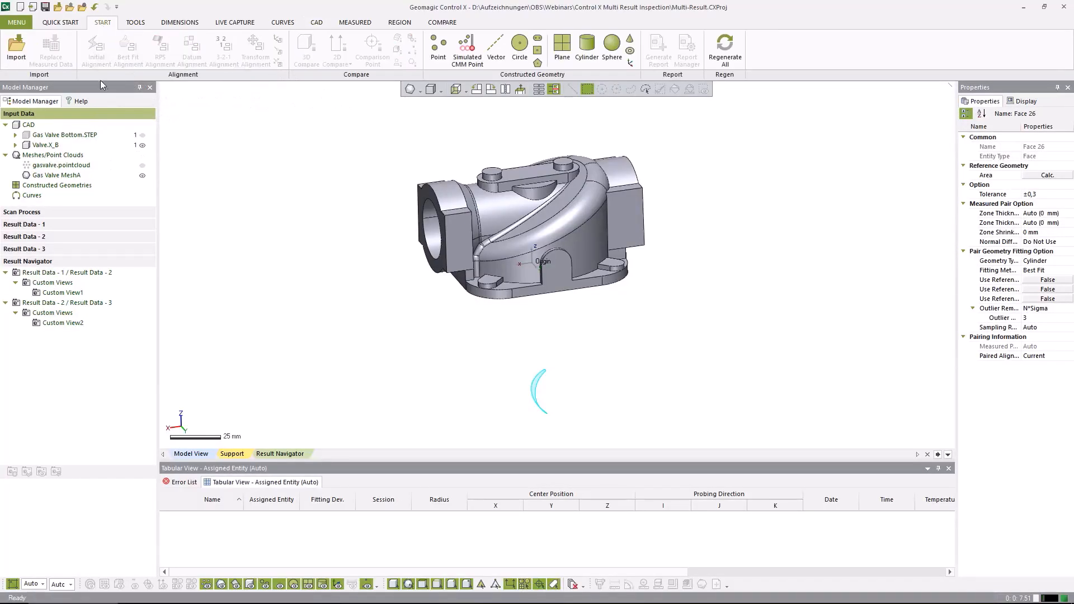
right_drag(478, 293, 839, 299)
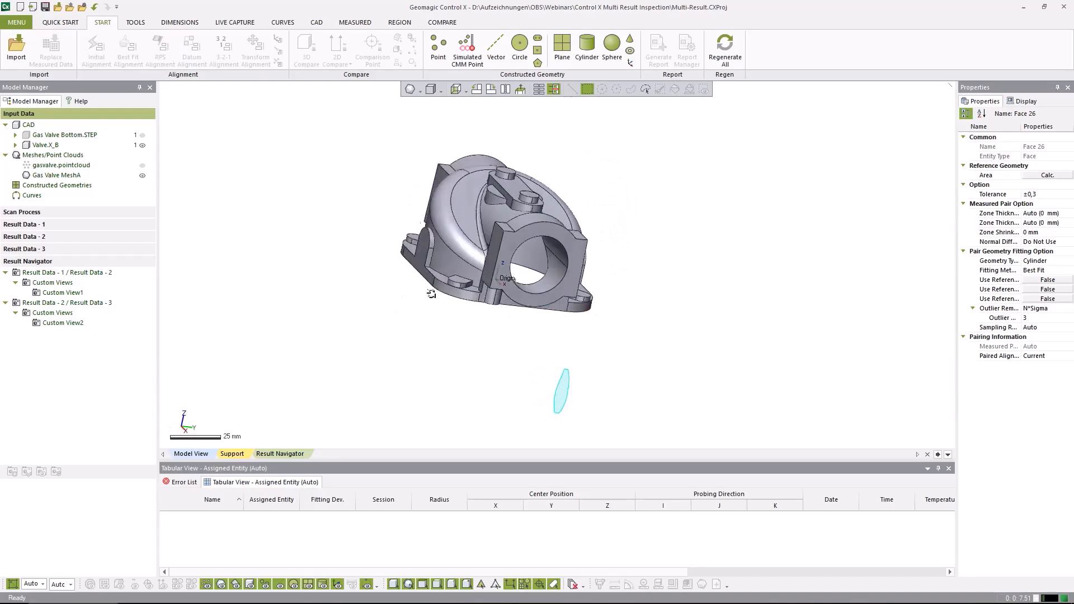
right_drag(431, 293, 593, 351)
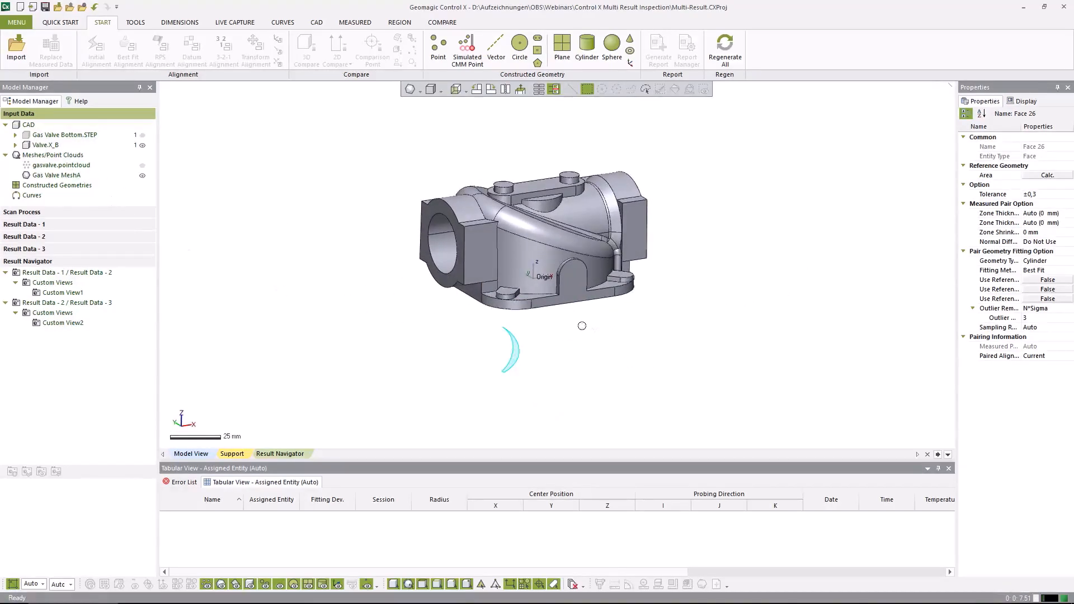
click(630, 364)
right_drag(630, 364, 637, 360)
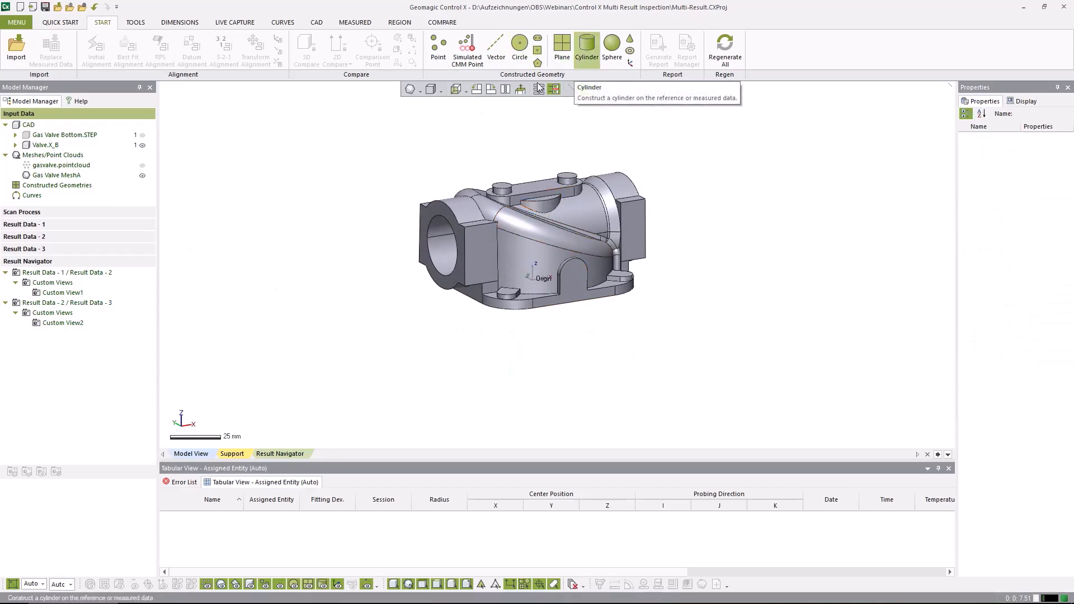
Open Result Data - 3, extract a reference cylinder from the half-round faces on both sides beneath the top bridge, and check its position annotation
double_click(38, 249)
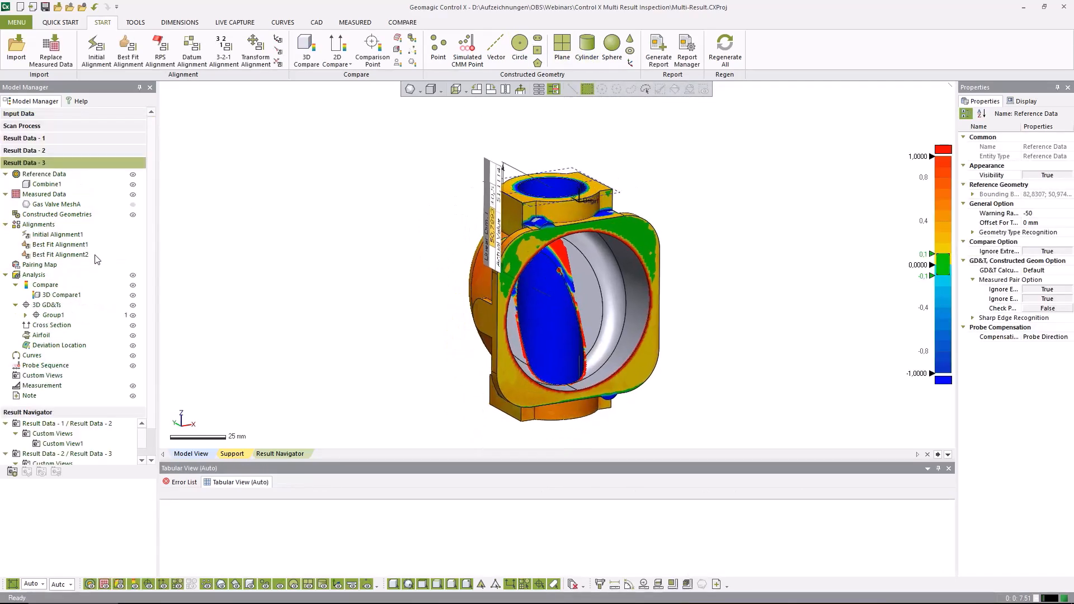
right_drag(347, 199, 403, 325)
ctrl+right_drag(558, 285, 492, 250)
right_drag(492, 250, 482, 253)
click(592, 50)
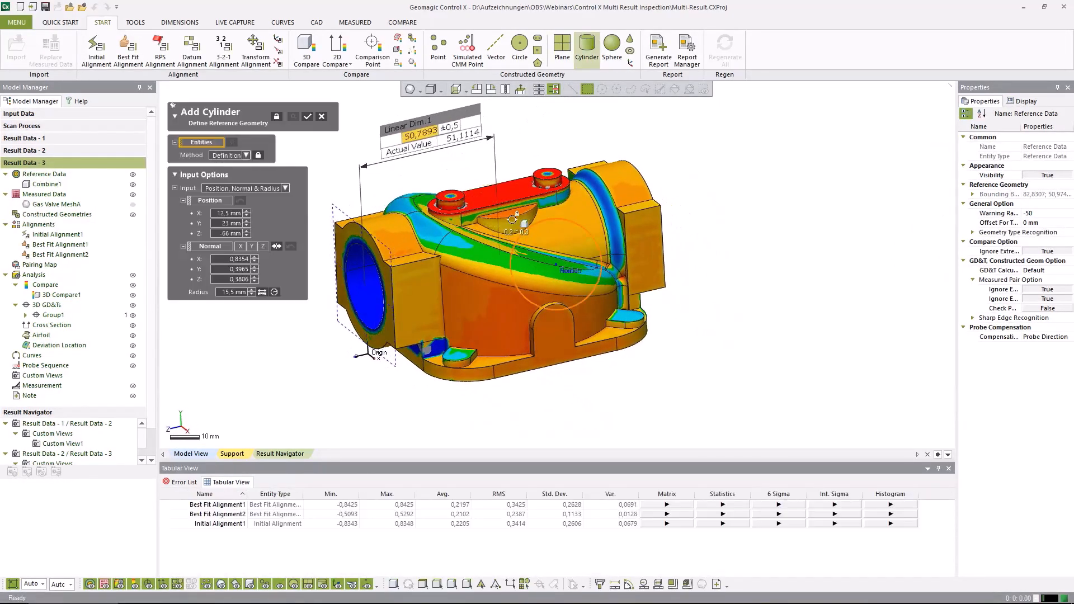
click(374, 249)
right_drag(373, 249, 688, 298)
click(512, 255)
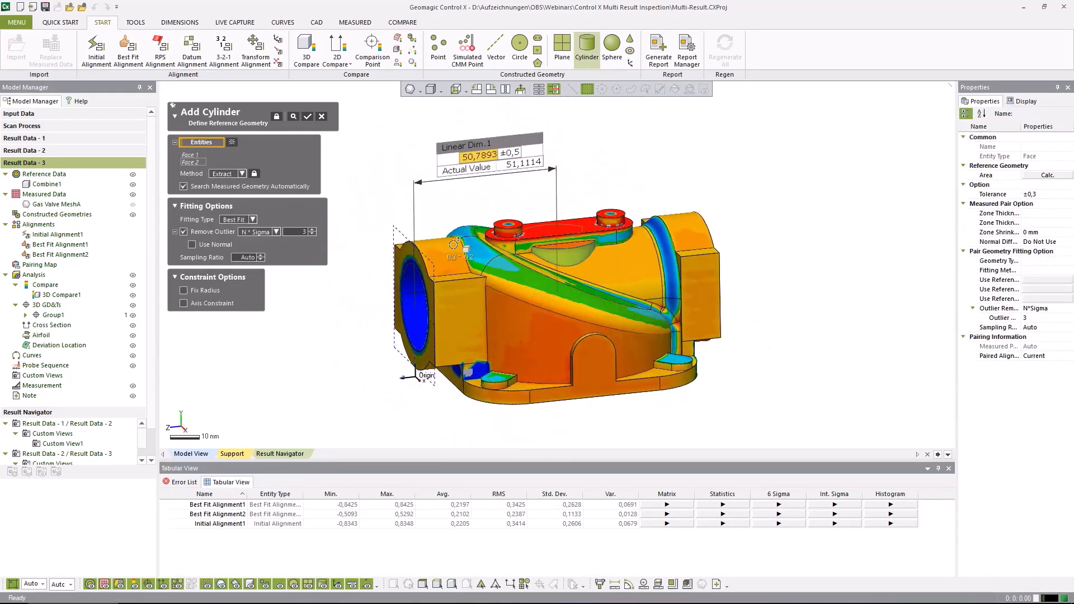
click(307, 118)
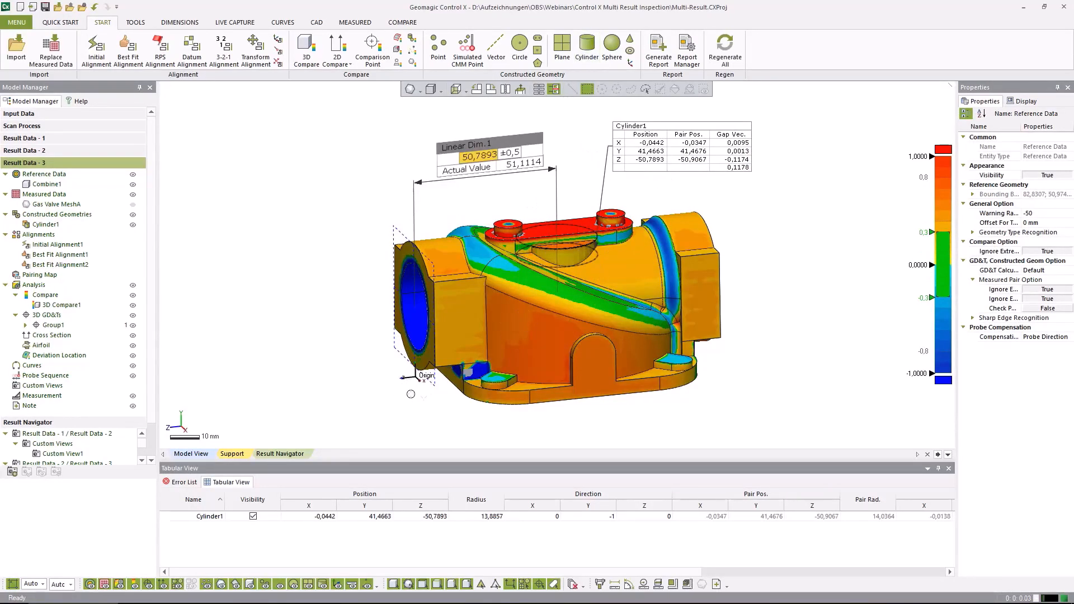
right_drag(410, 394, 392, 393)
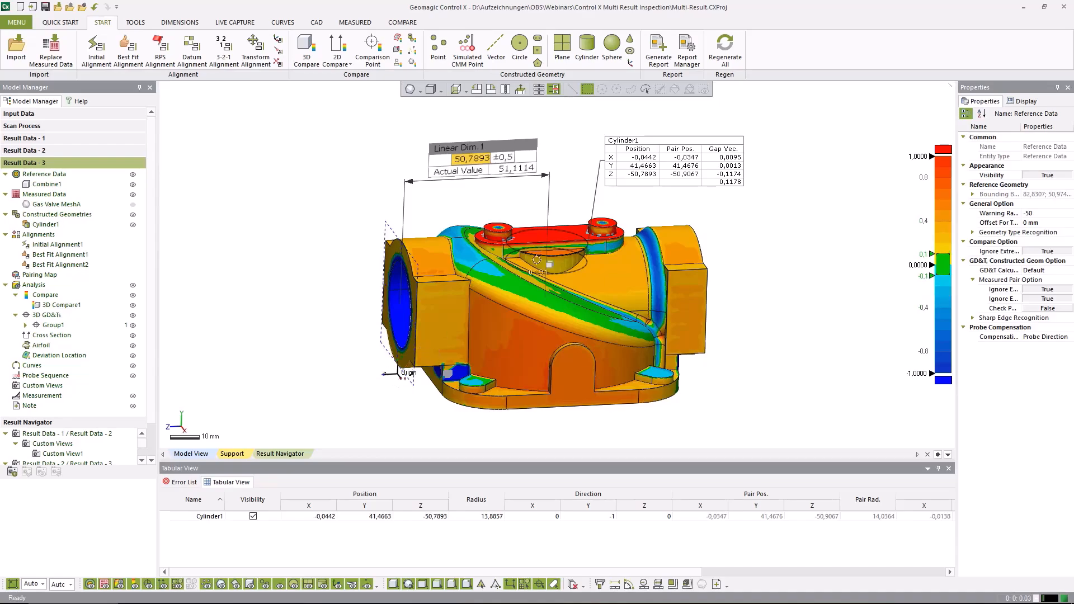
drag(671, 183, 674, 180)
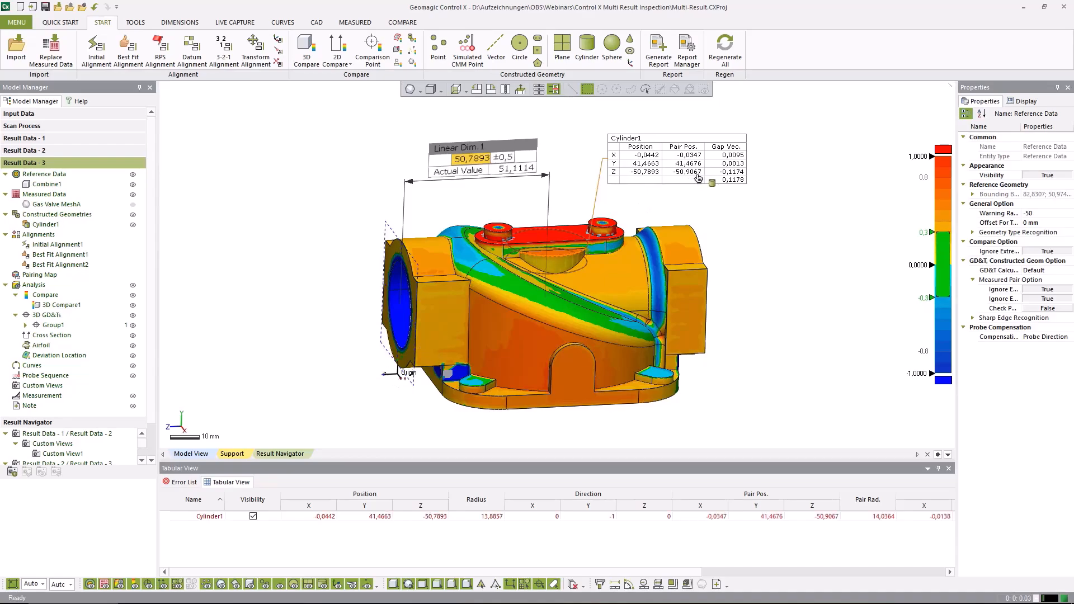
right_drag(759, 297, 811, 305)
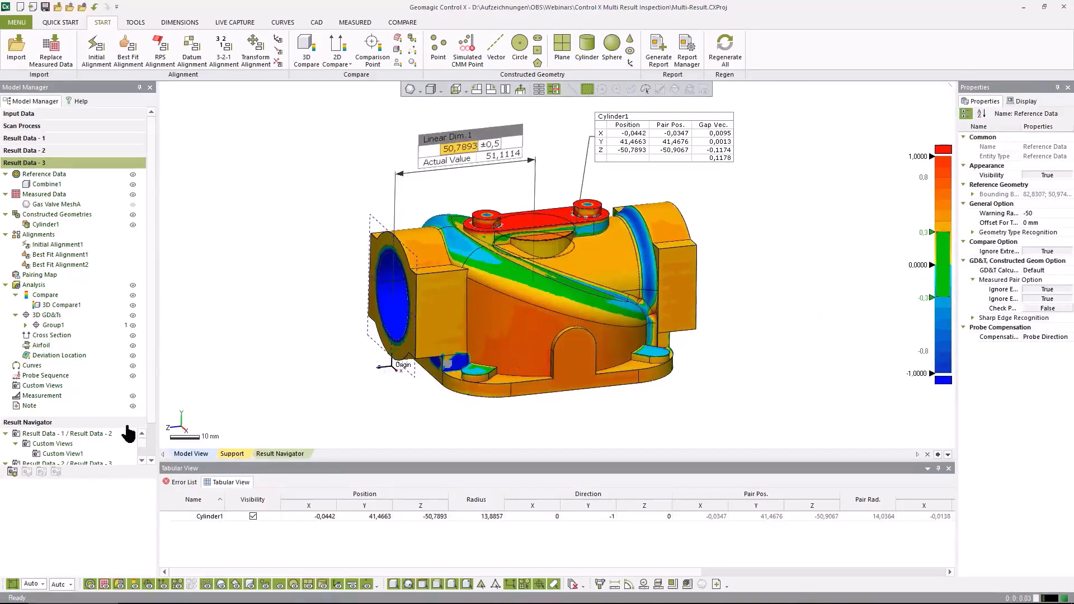
Add an empty result named Result Data - 4 without copying from an existing result
right_click(25, 165)
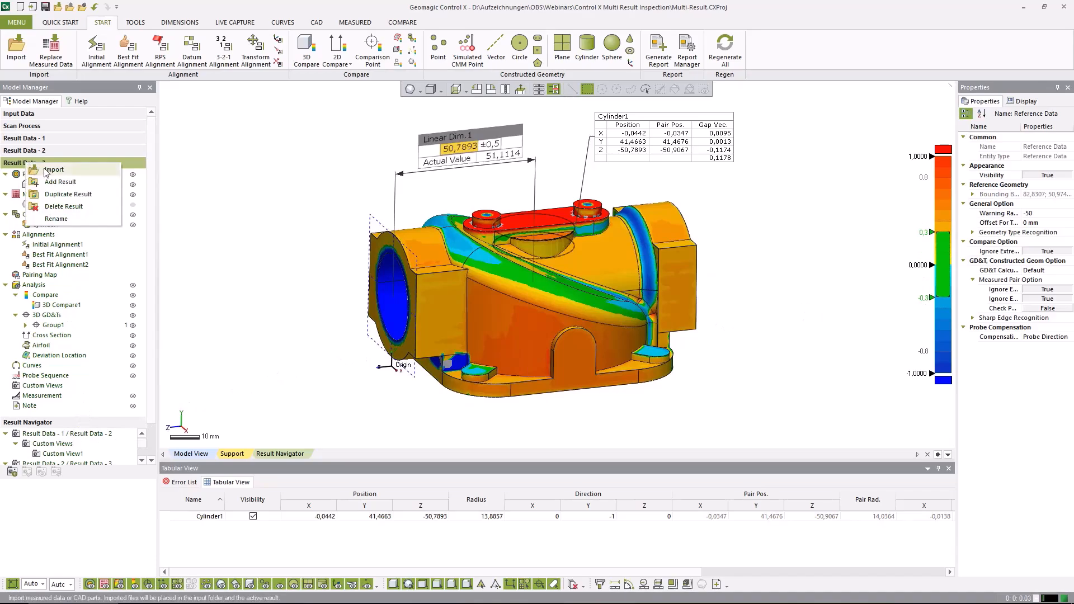
click(62, 183)
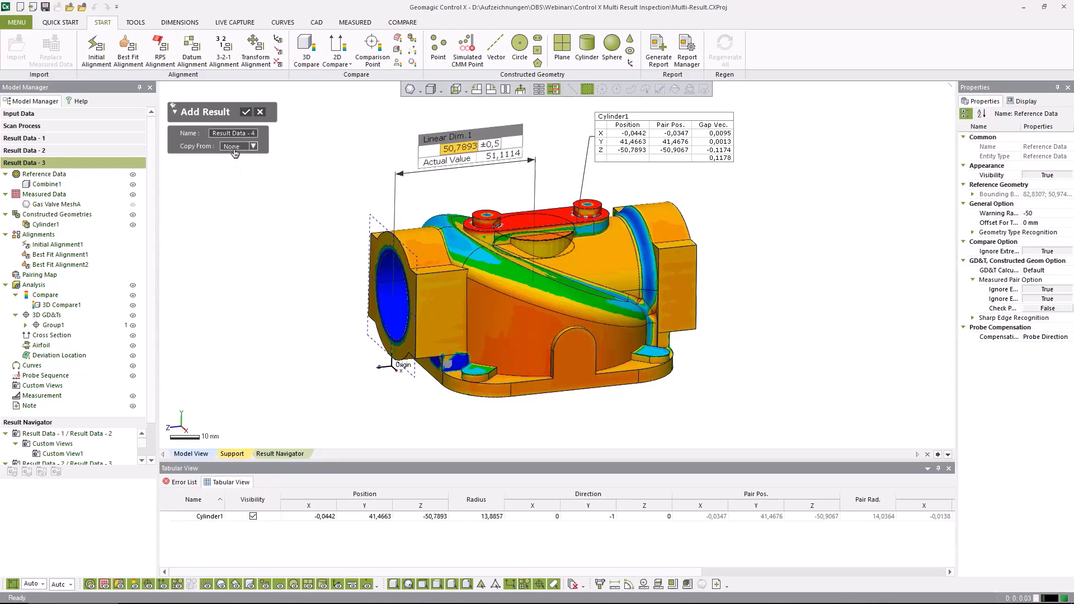
click(247, 112)
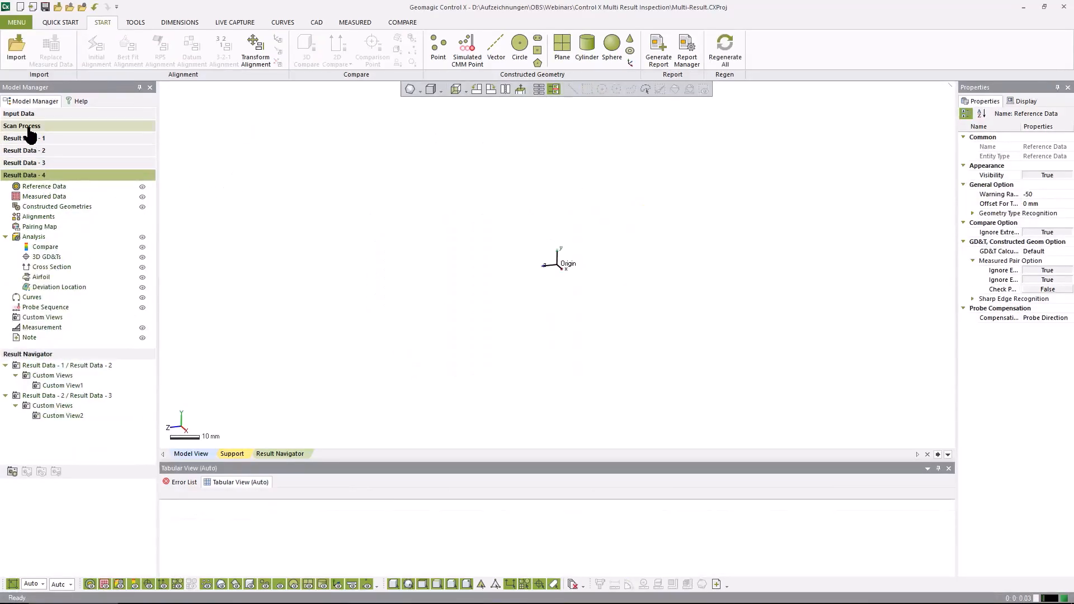
Assign the Valve.X_B CAD model and the Gas Valve MeshA scan from the input data to Result Data - 4, and open that result
click(11, 114)
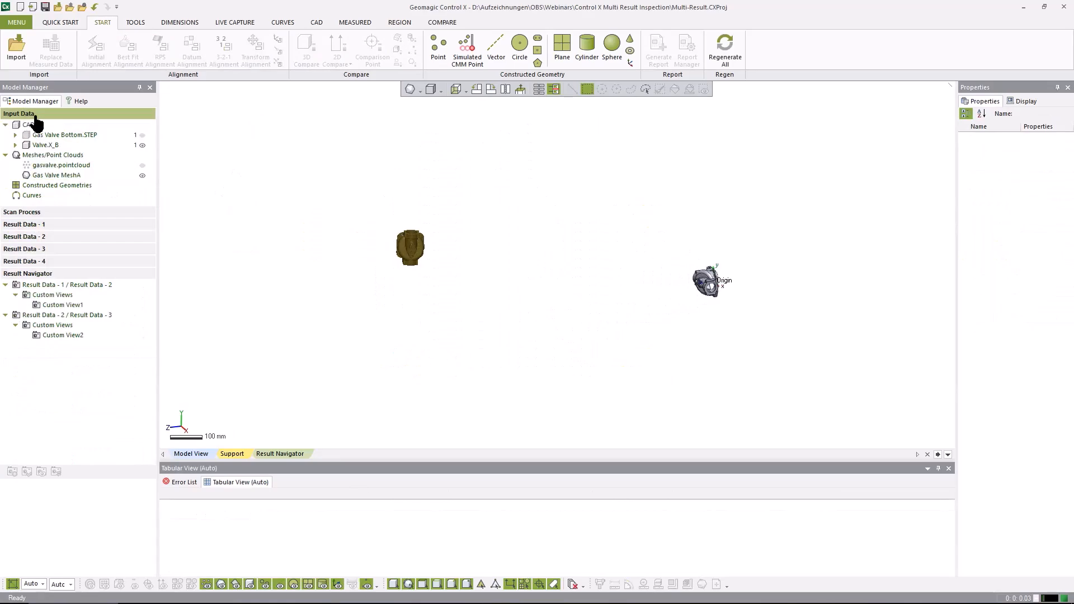
right_click(40, 145)
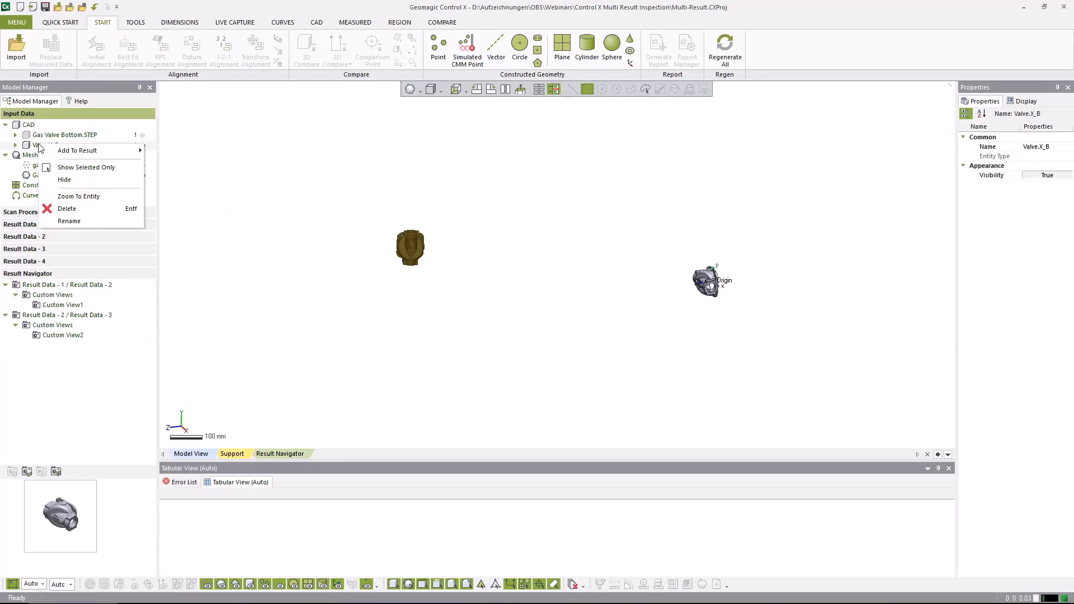
mouse_move(82, 155)
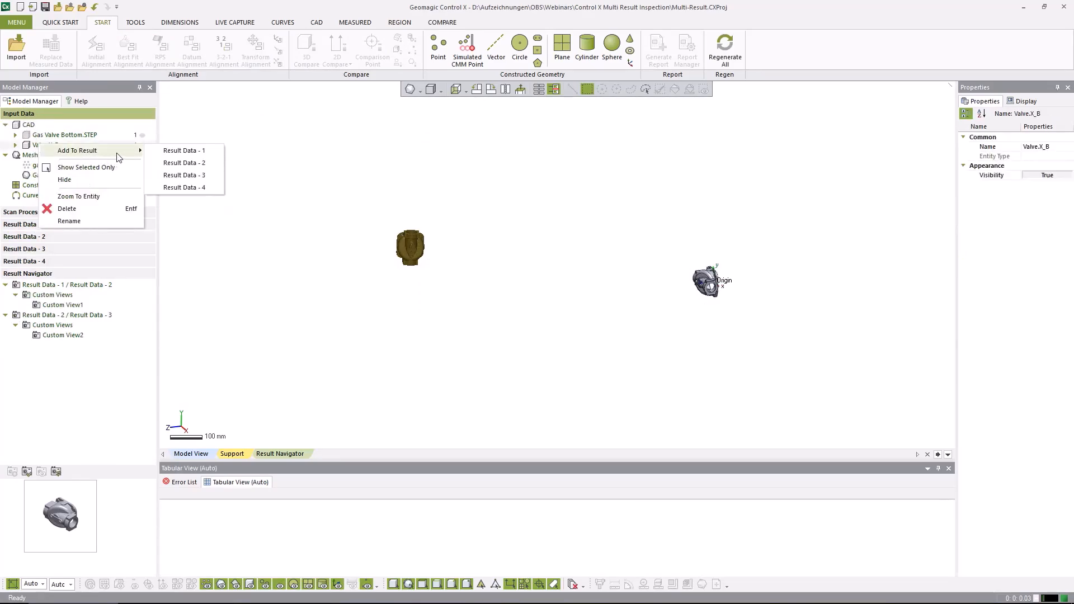
click(187, 187)
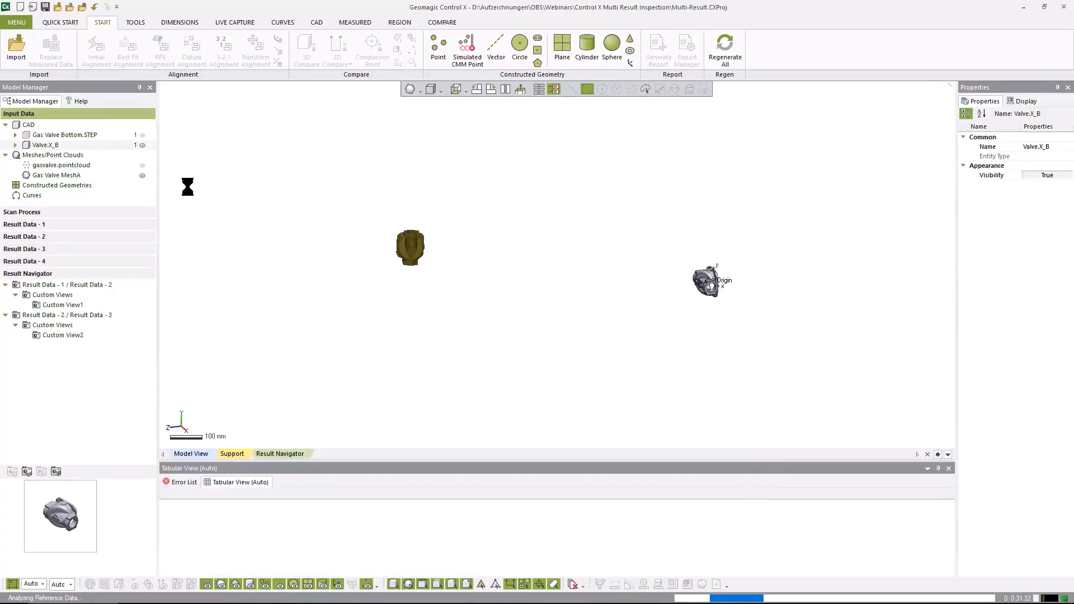
click(55, 175)
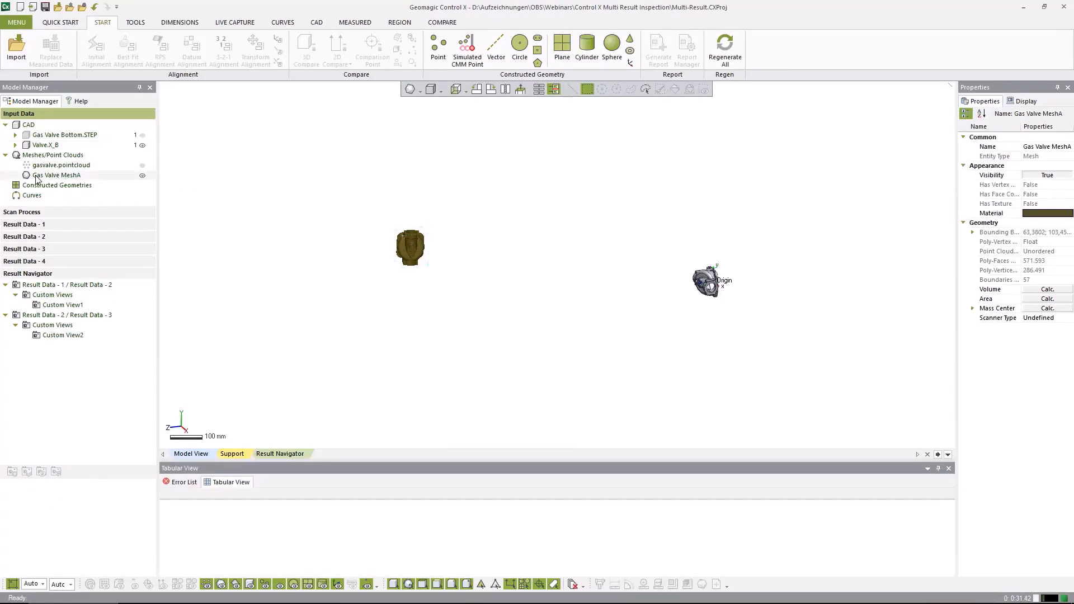
right_click(81, 179)
mouse_move(119, 187)
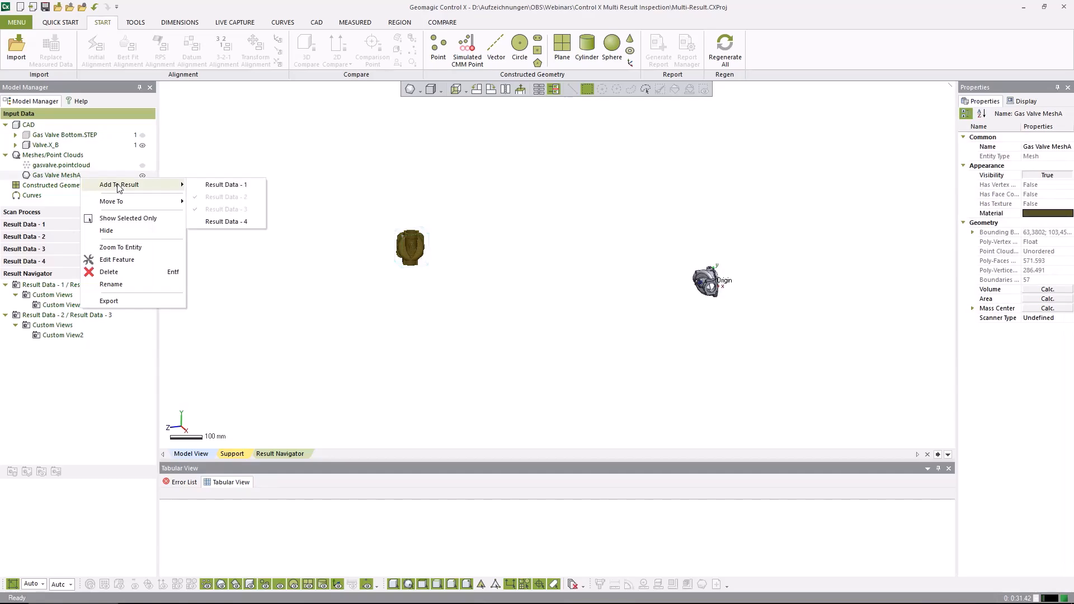
click(222, 222)
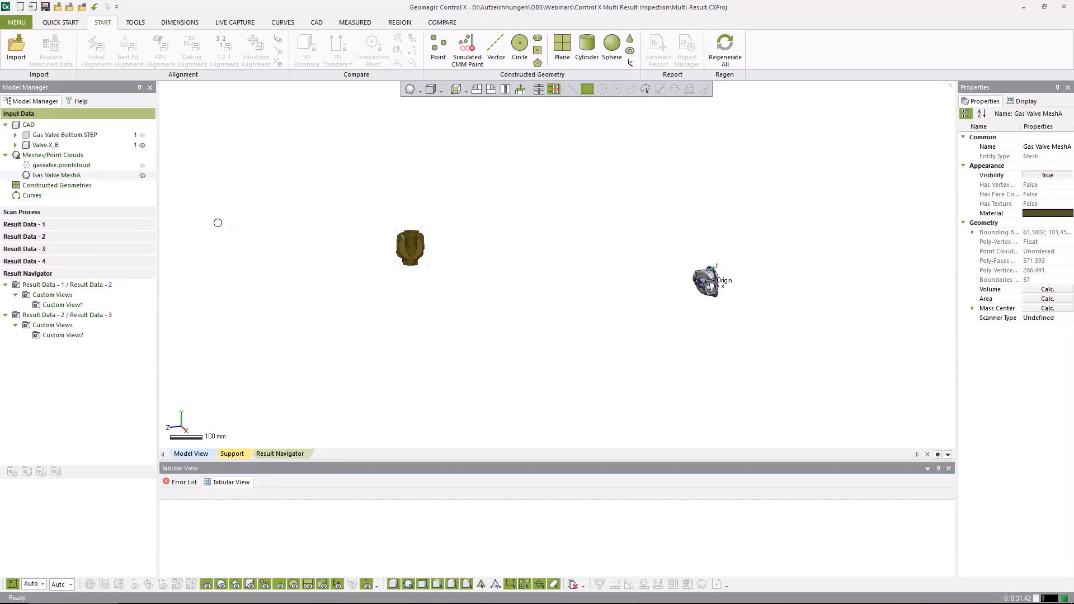
click(40, 261)
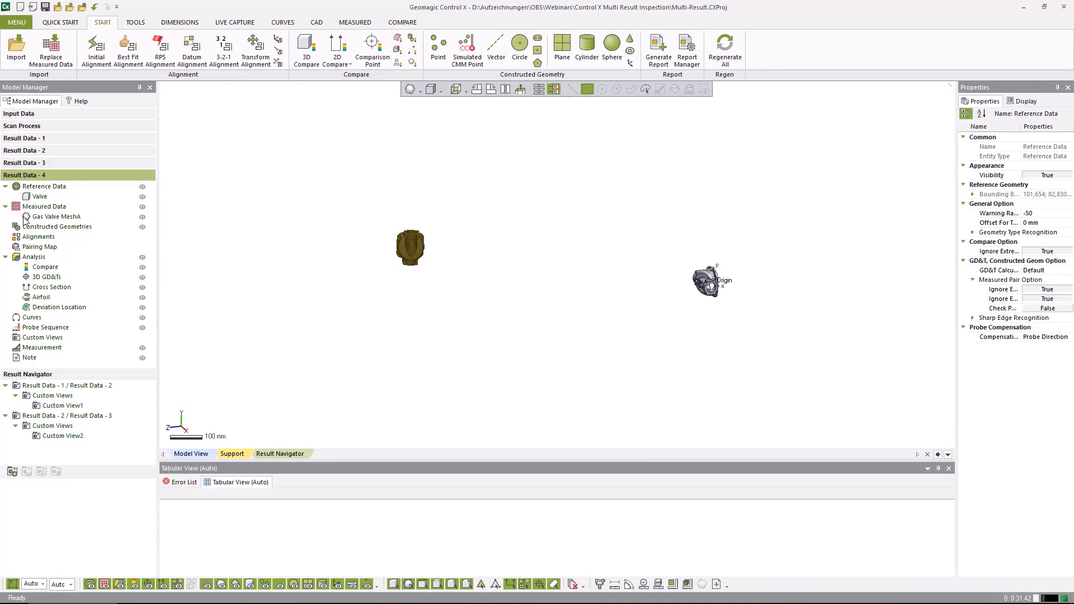
Run an initial alignment in Result Data - 4 and a best fit alignment with the restriction to selected data turned off
click(97, 47)
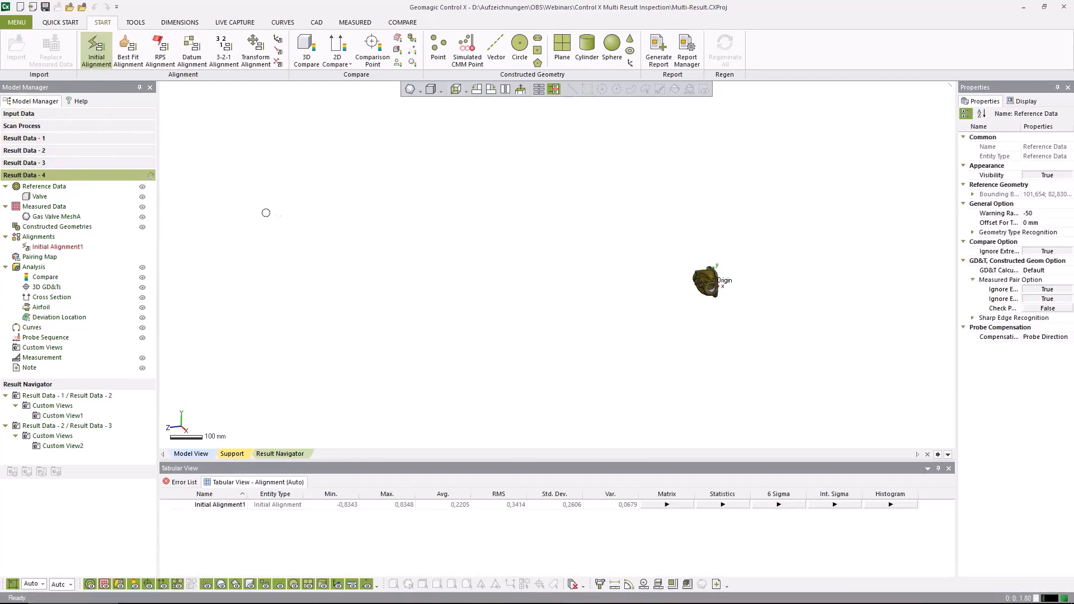
click(128, 47)
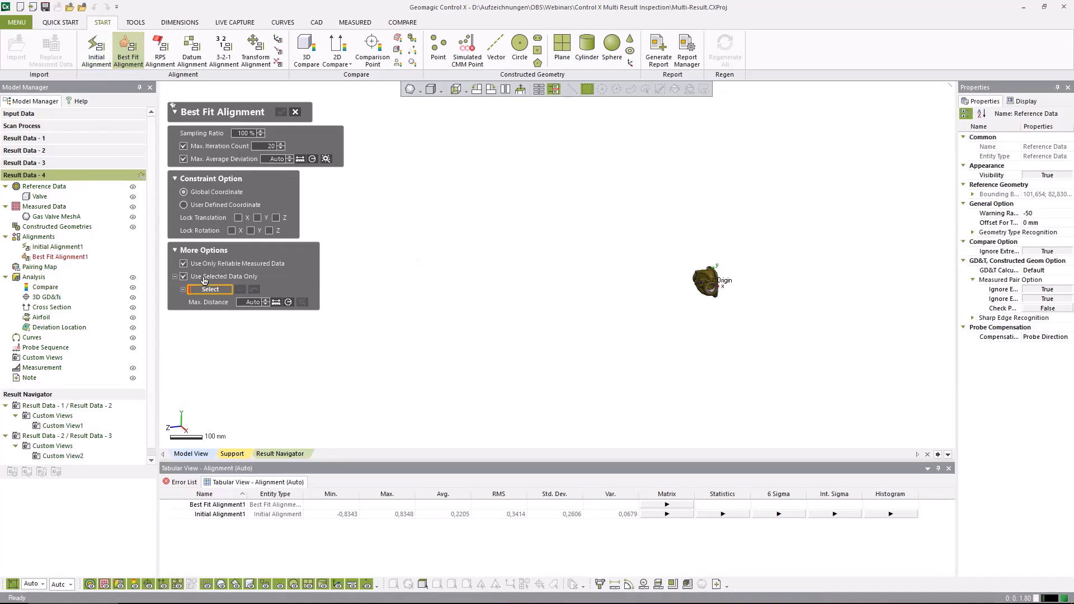
click(204, 278)
click(281, 113)
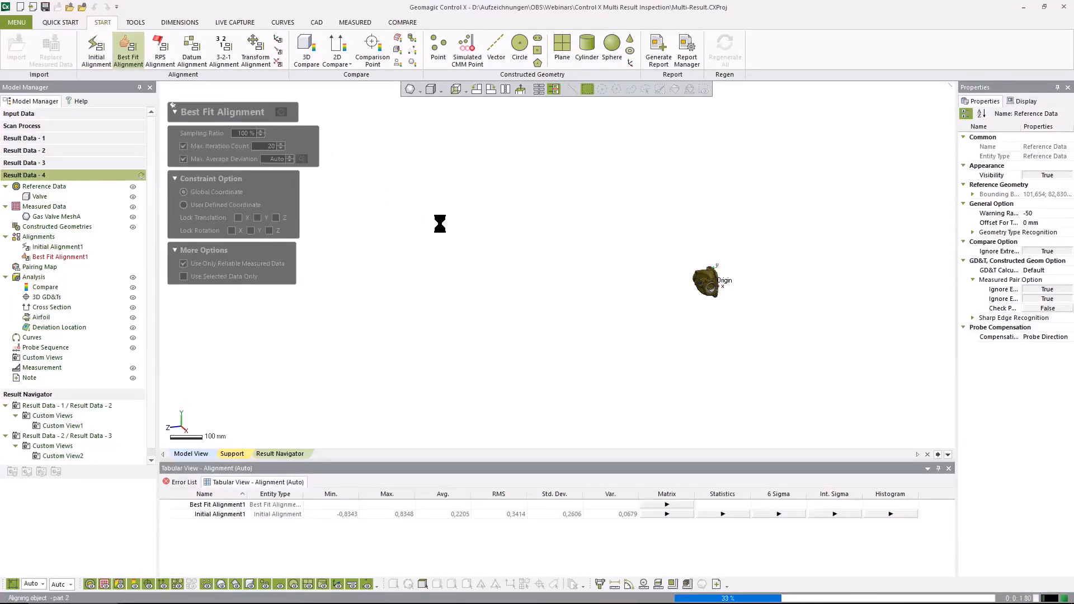
right_drag(644, 314, 222, 106)
Add a second best fit alignment using selected data only: the base underside, cylindrical body face and both end faces, with the scan mesh hidden for selection
click(128, 49)
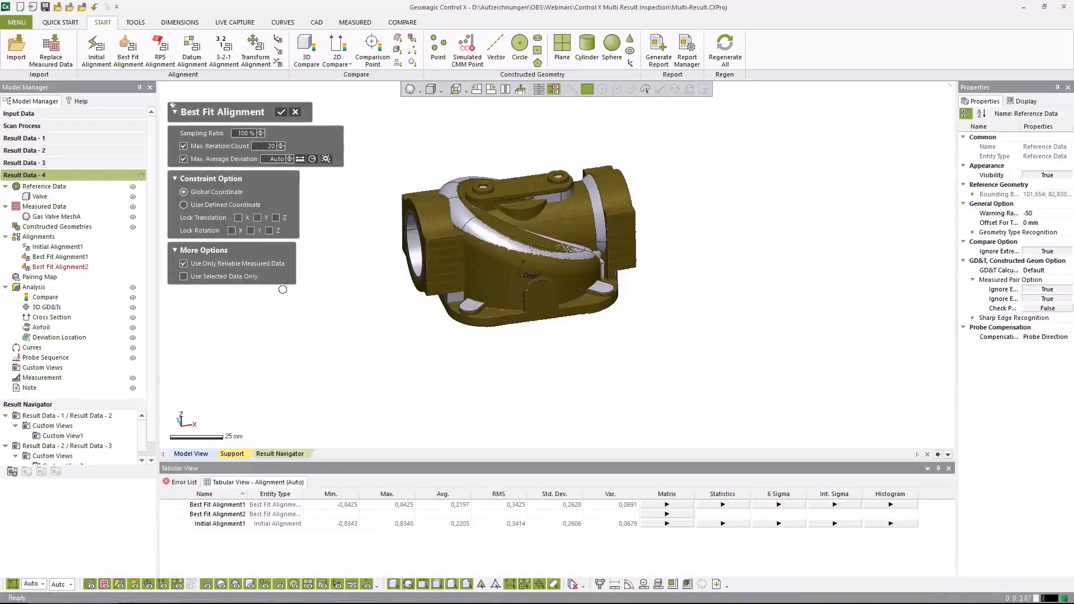
click(200, 277)
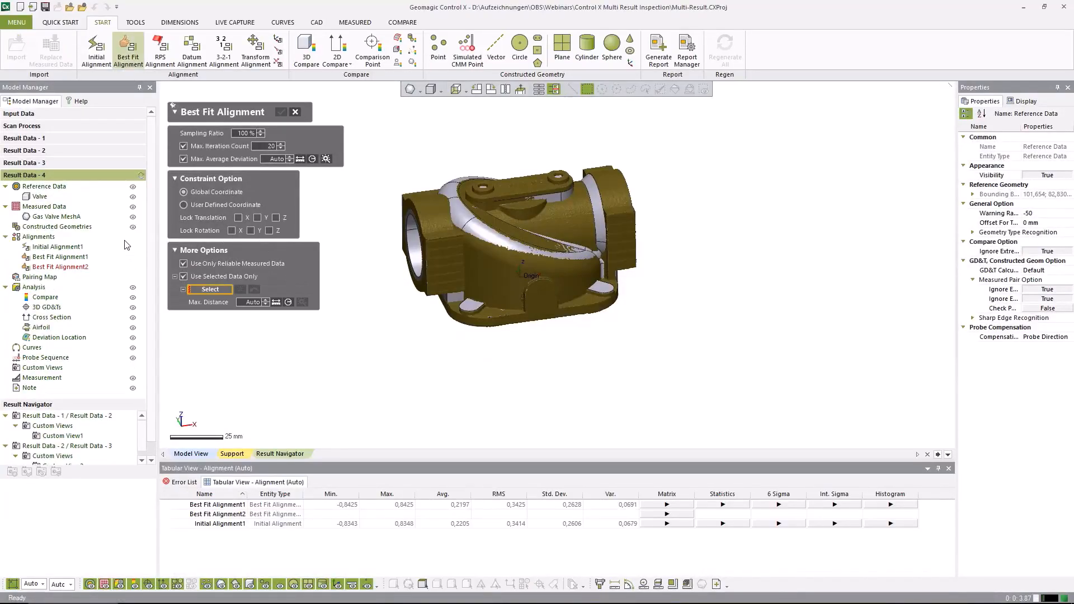
click(133, 217)
right_drag(474, 388, 502, 278)
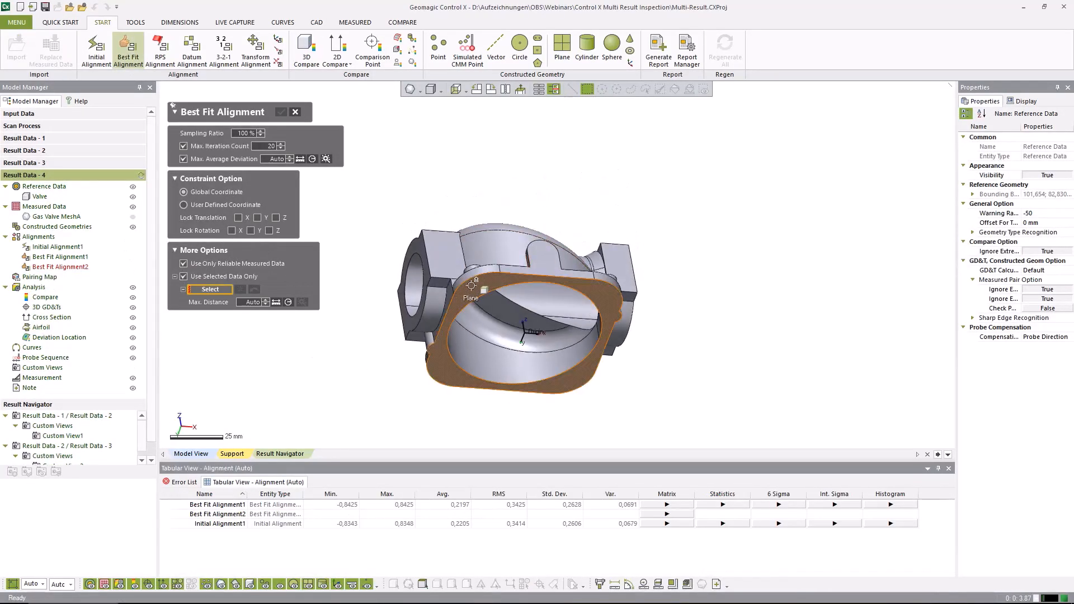
click(477, 289)
right_drag(586, 212, 538, 290)
click(564, 223)
right_drag(564, 223, 612, 238)
click(406, 235)
right_drag(405, 237, 721, 256)
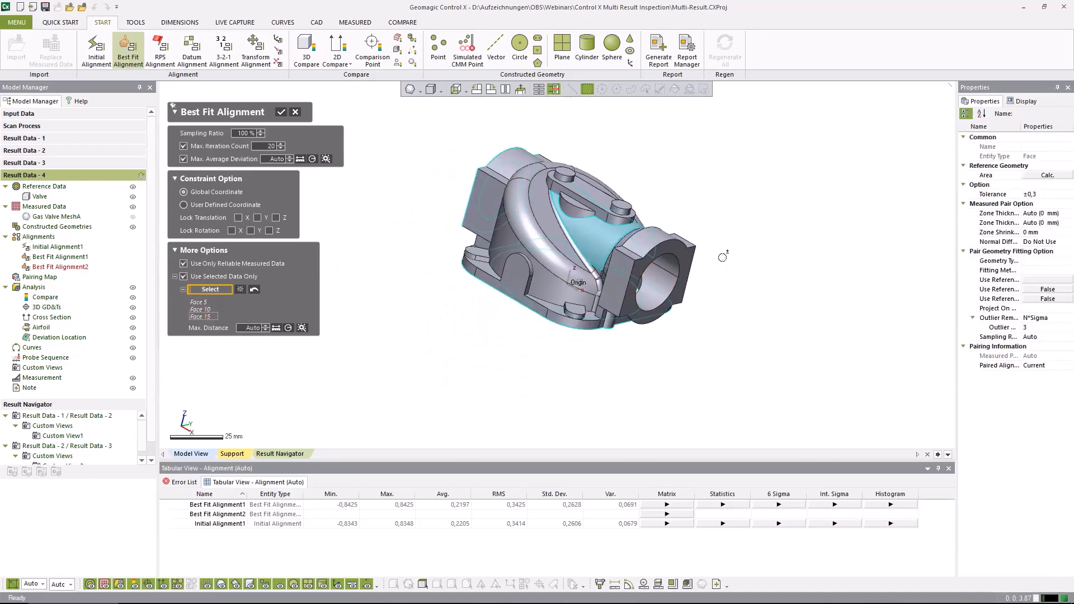
click(679, 254)
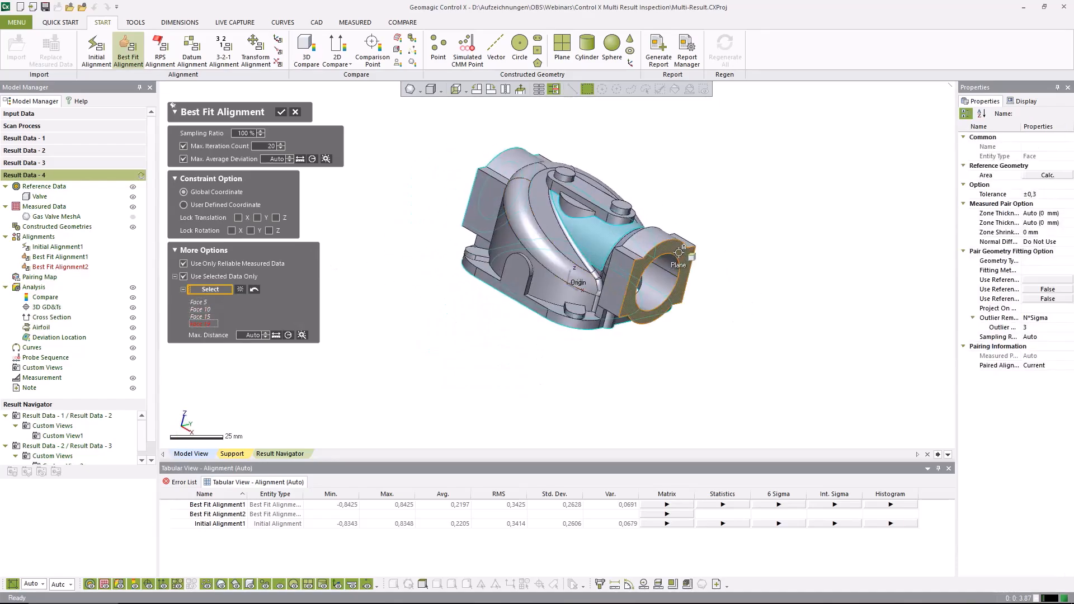
click(281, 113)
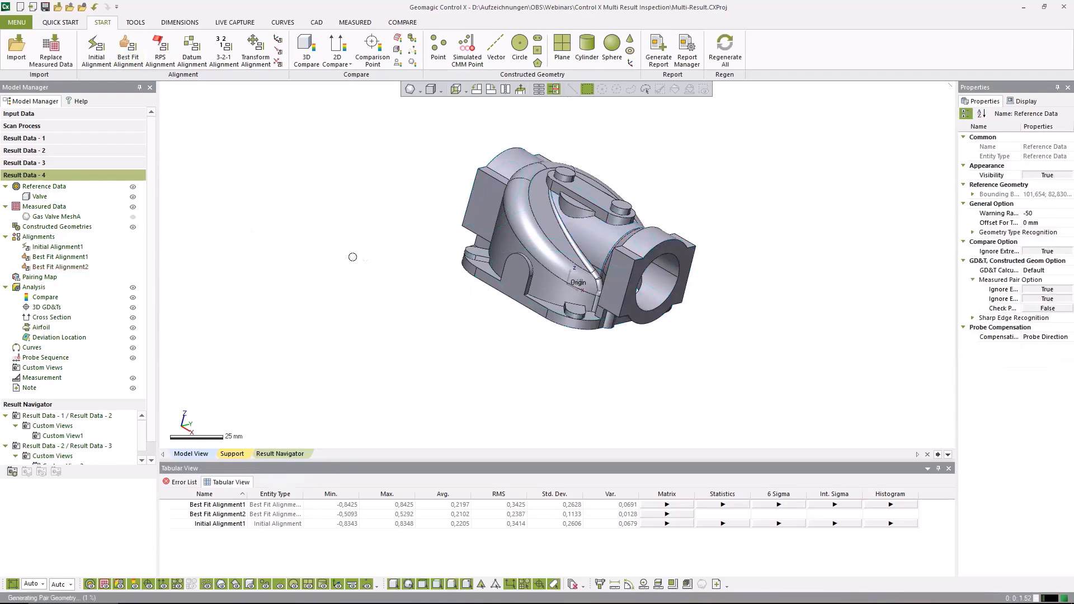
Construct a cylinder from the two half-cylindrical boss faces beneath the top bridge, using the Extract method with best fit and automatic measured-geometry search
right_drag(512, 347, 752, 335)
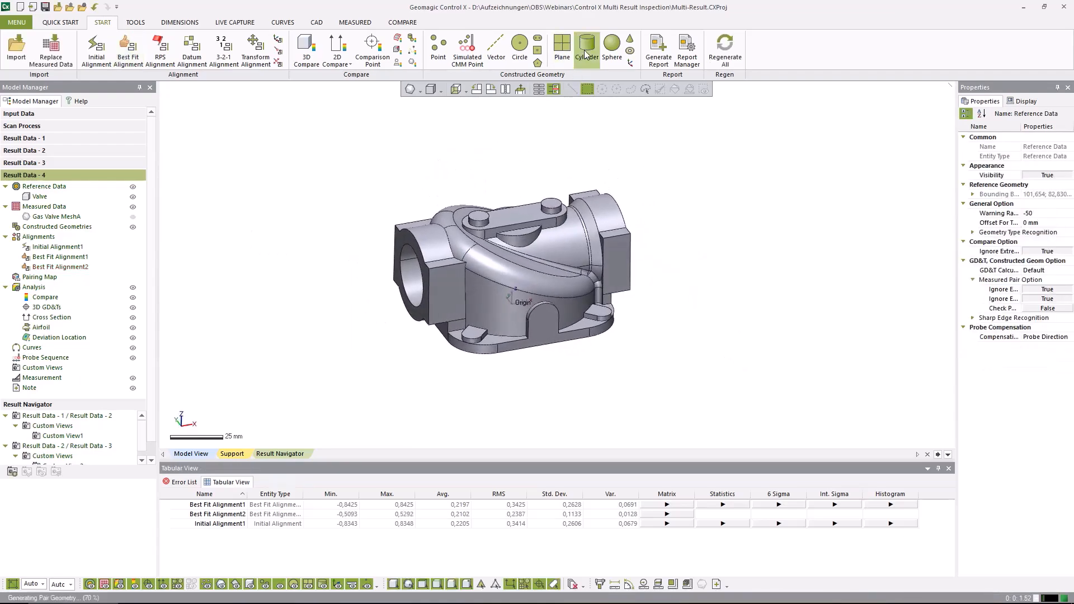
click(584, 54)
click(519, 239)
right_drag(456, 230, 512, 247)
click(513, 247)
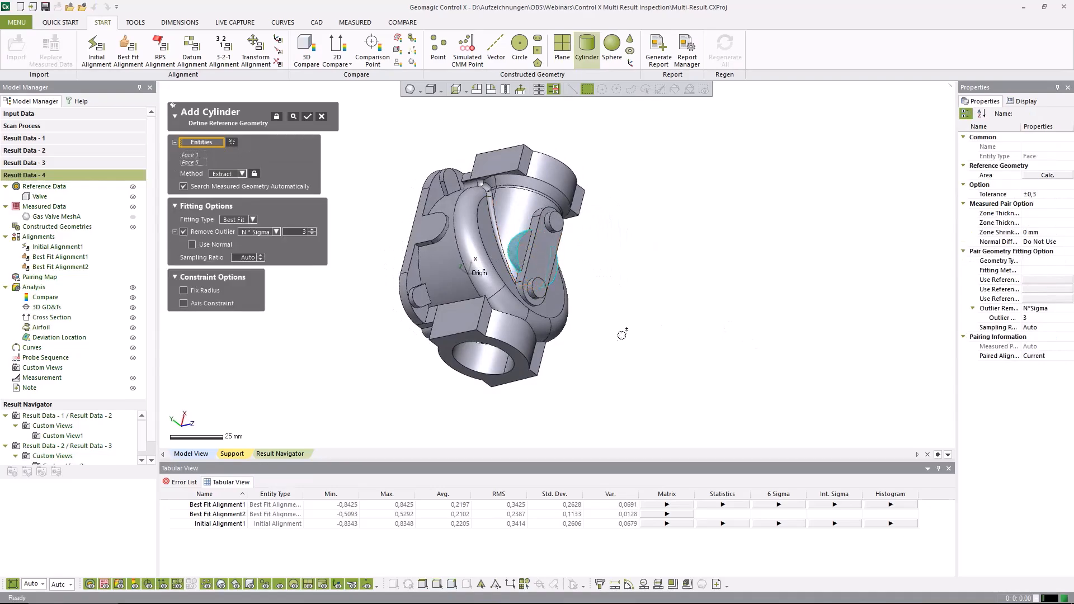
right_drag(621, 334, 298, 156)
click(307, 118)
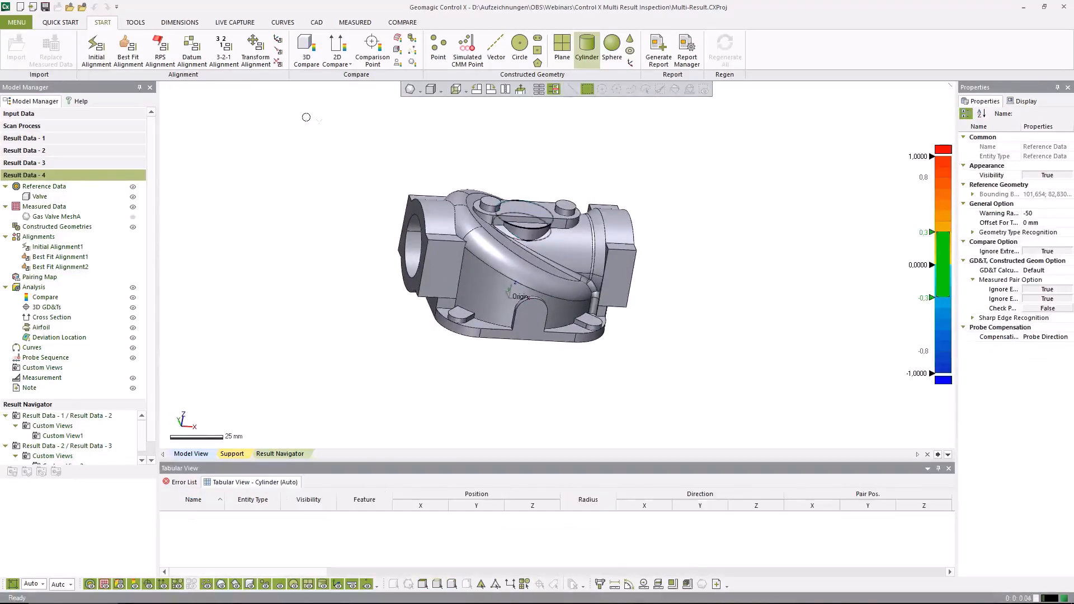
Place the new cylinder's position annotation clear above the valve body
drag(684, 251, 701, 162)
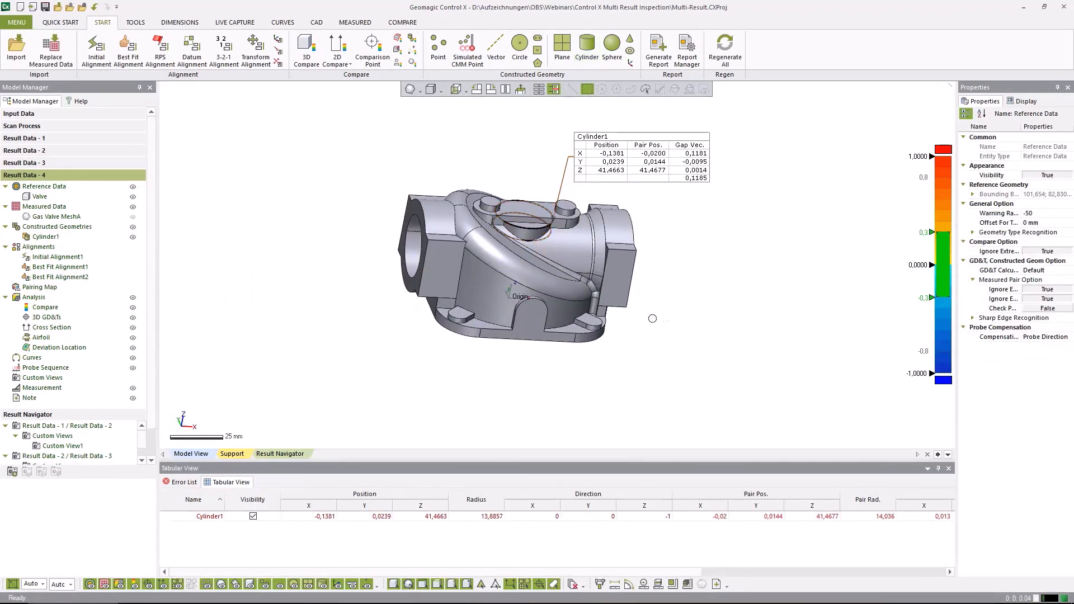
right_drag(701, 320, 800, 290)
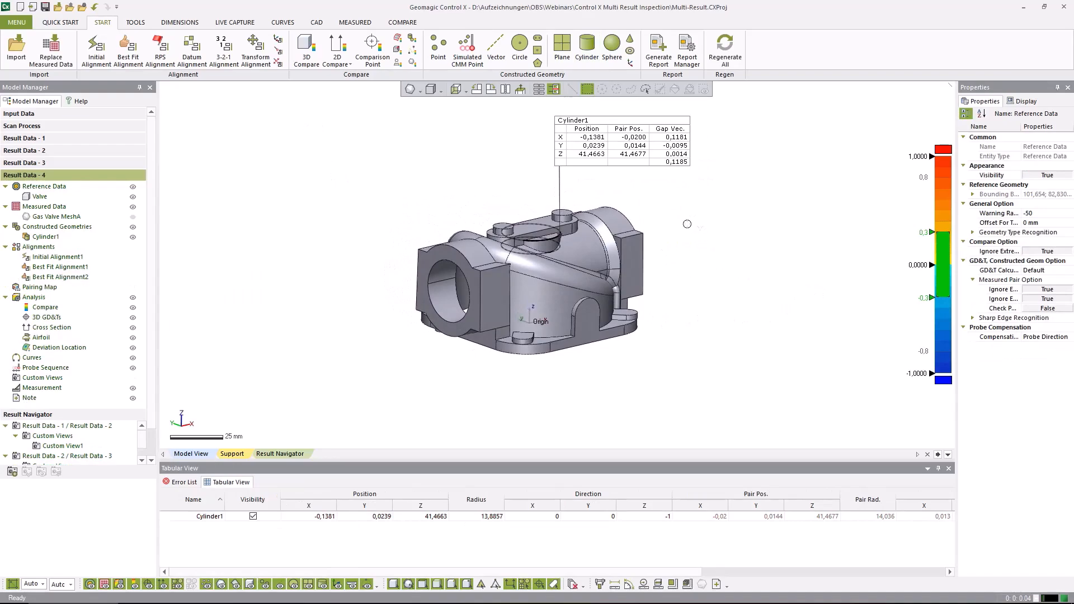
right_drag(687, 224, 692, 228)
drag(624, 157, 629, 164)
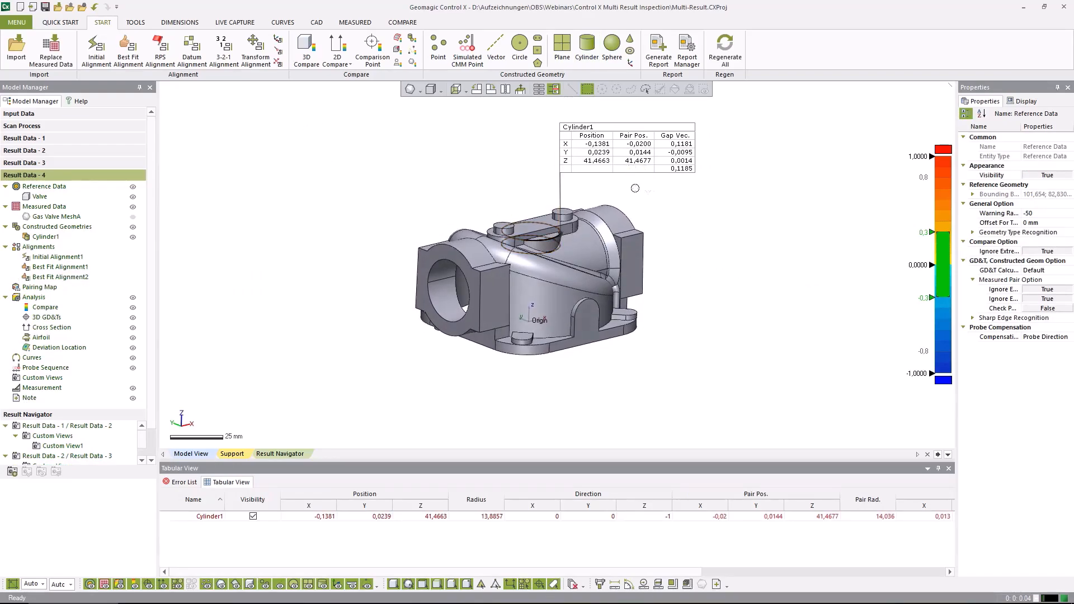
right_drag(706, 319, 671, 319)
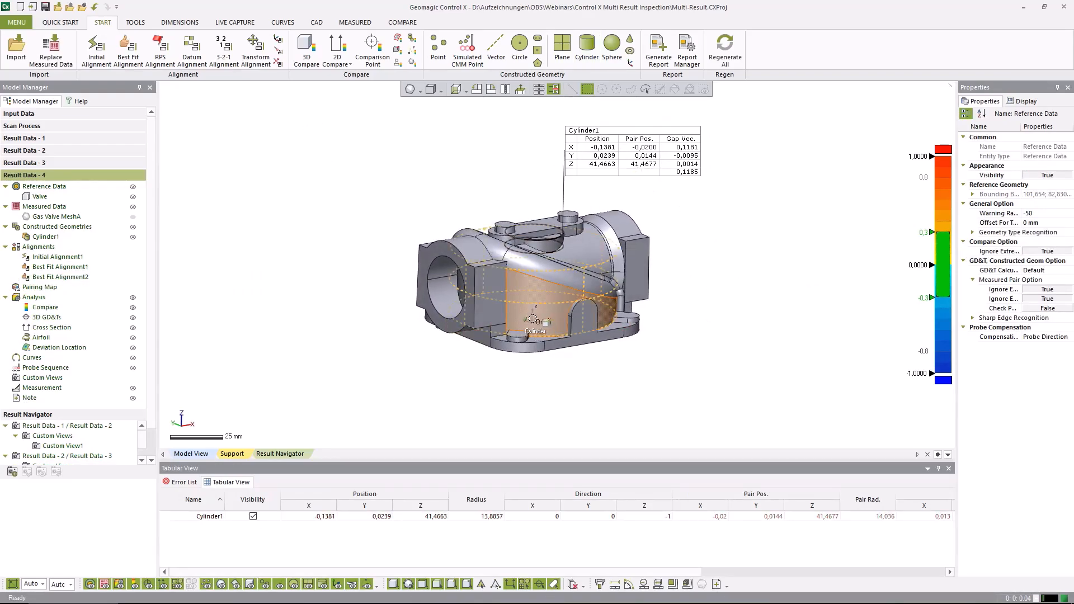
right_drag(540, 313, 587, 319)
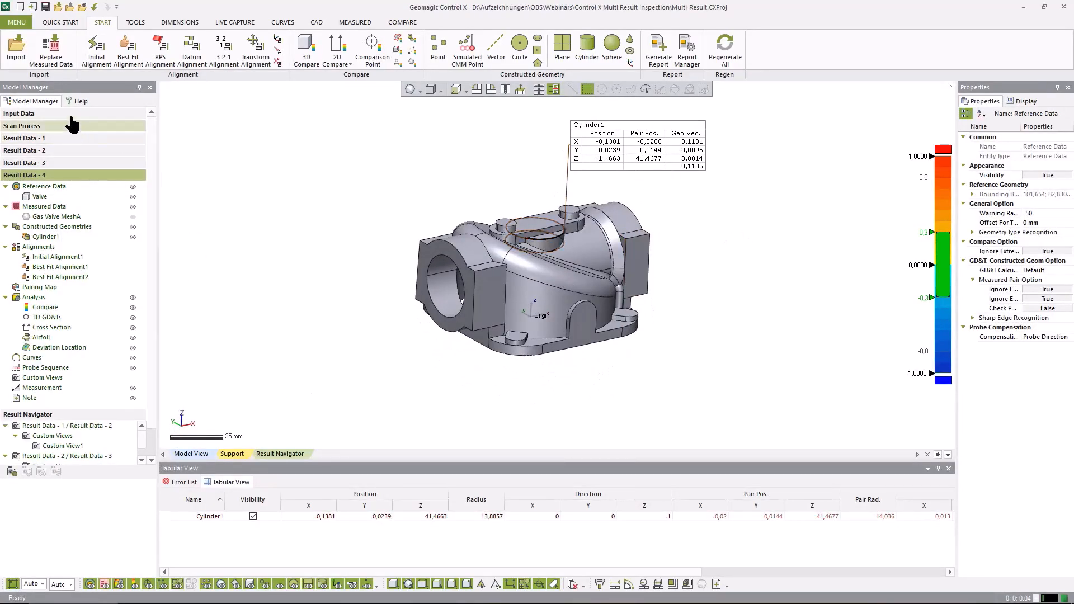
Open the Result Navigator and set it to compare Result Data - 3 with Result Data - 4
click(137, 22)
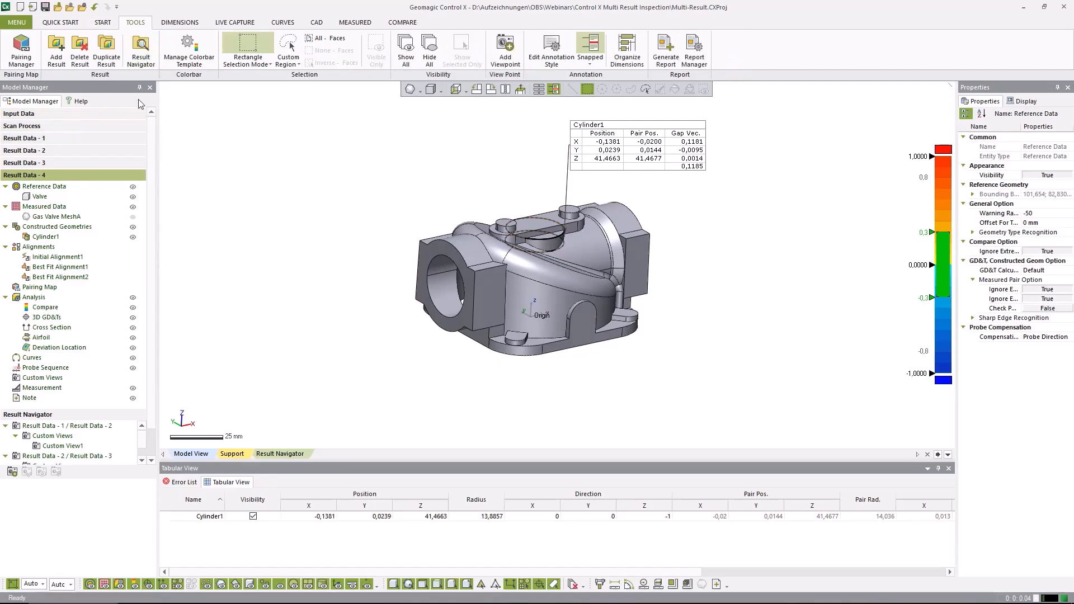
click(145, 64)
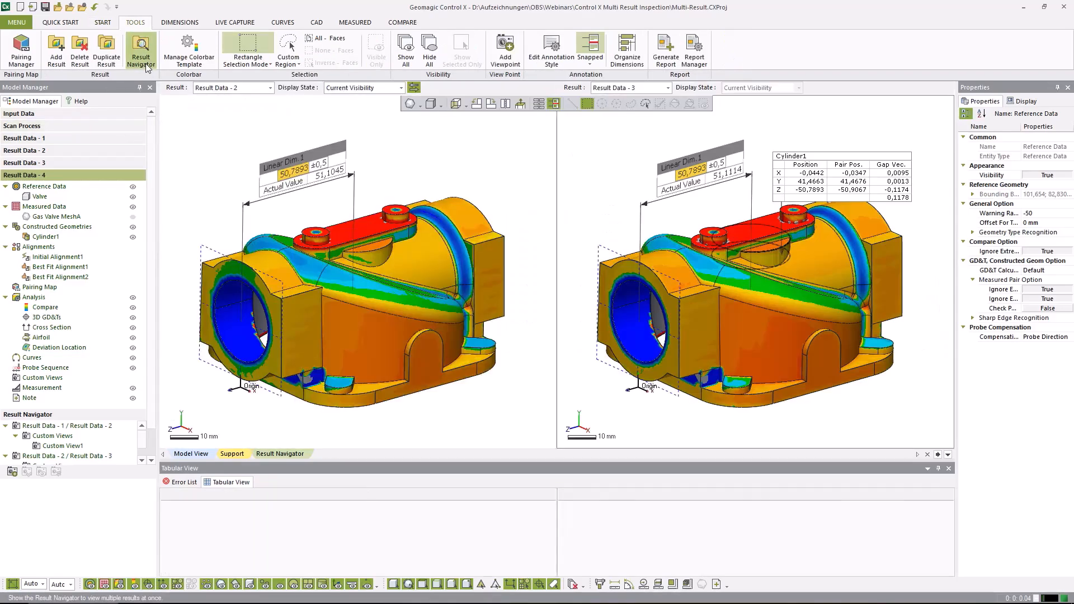
click(257, 89)
click(253, 114)
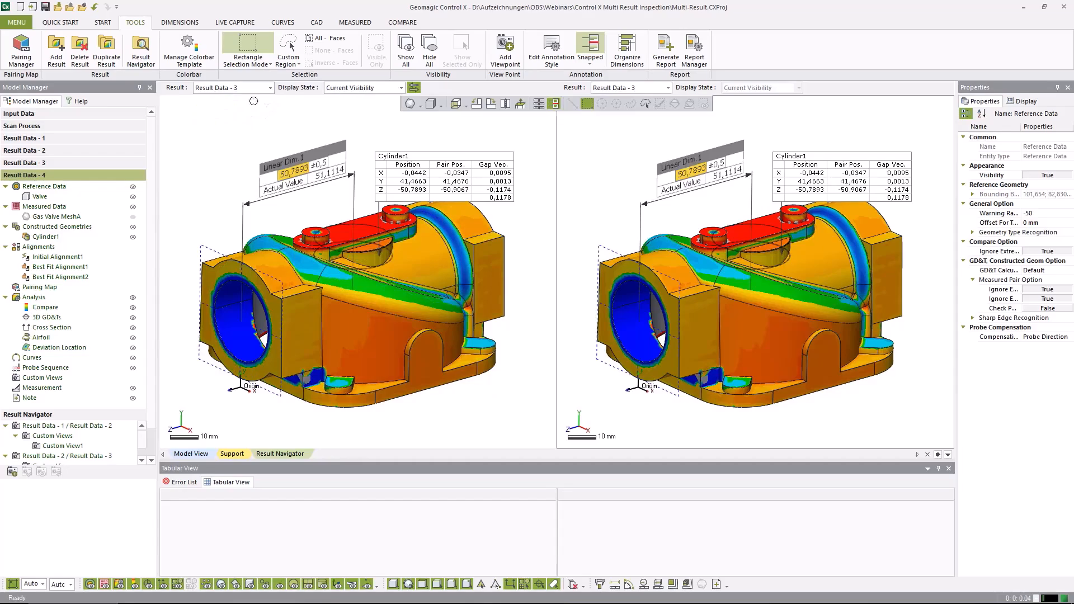
click(666, 88)
click(623, 124)
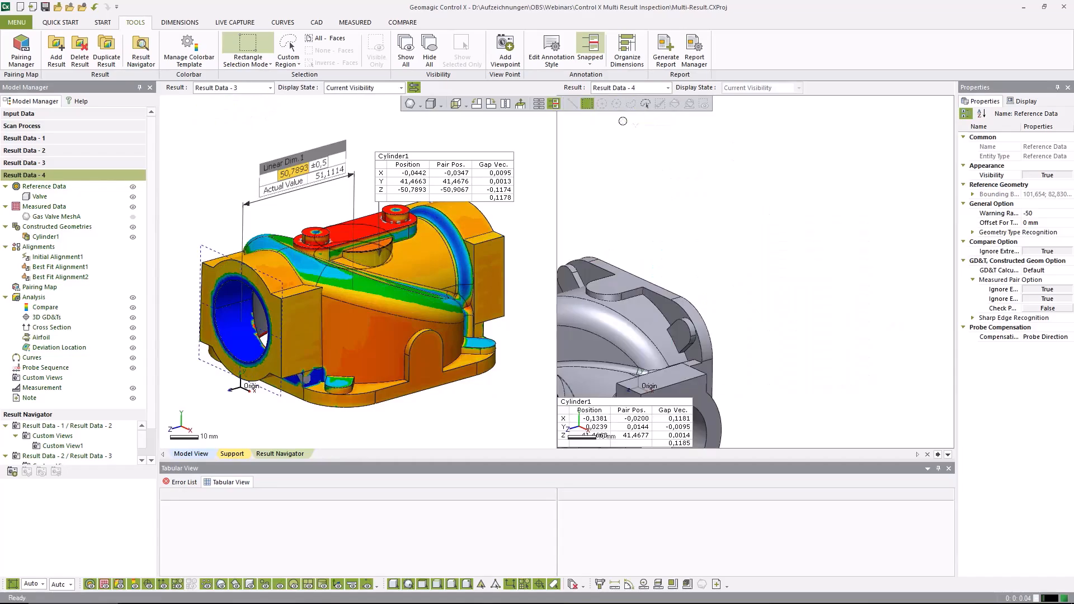
Turn off view synchronization between the compared results and orient Result Data - 4 to match the viewing angle of Result Data - 3
middle_drag(648, 220, 758, 175)
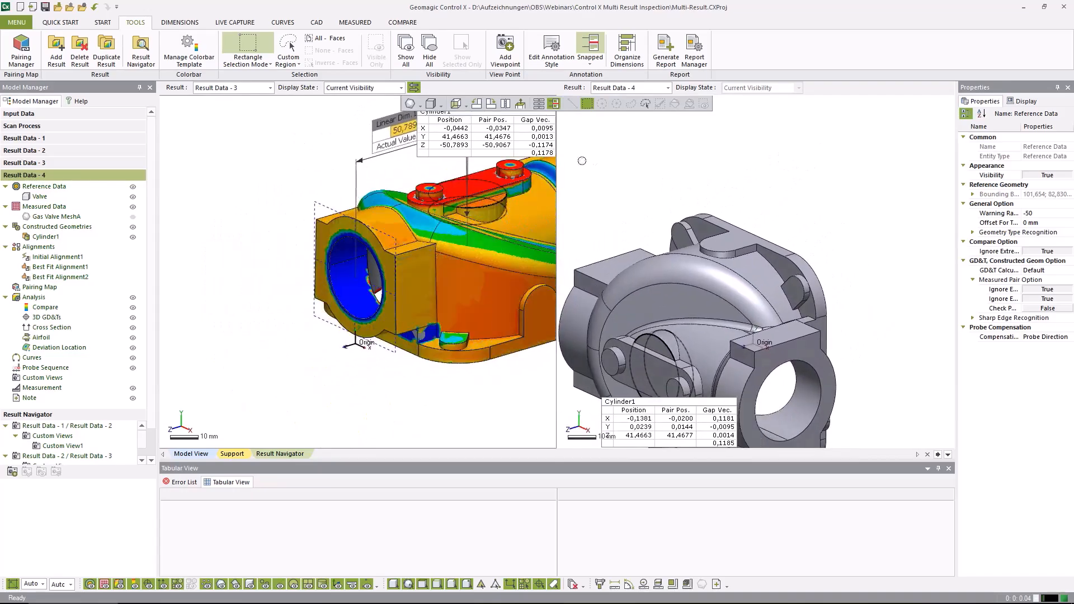
click(414, 88)
right_drag(646, 209, 850, 192)
middle_drag(816, 235, 769, 242)
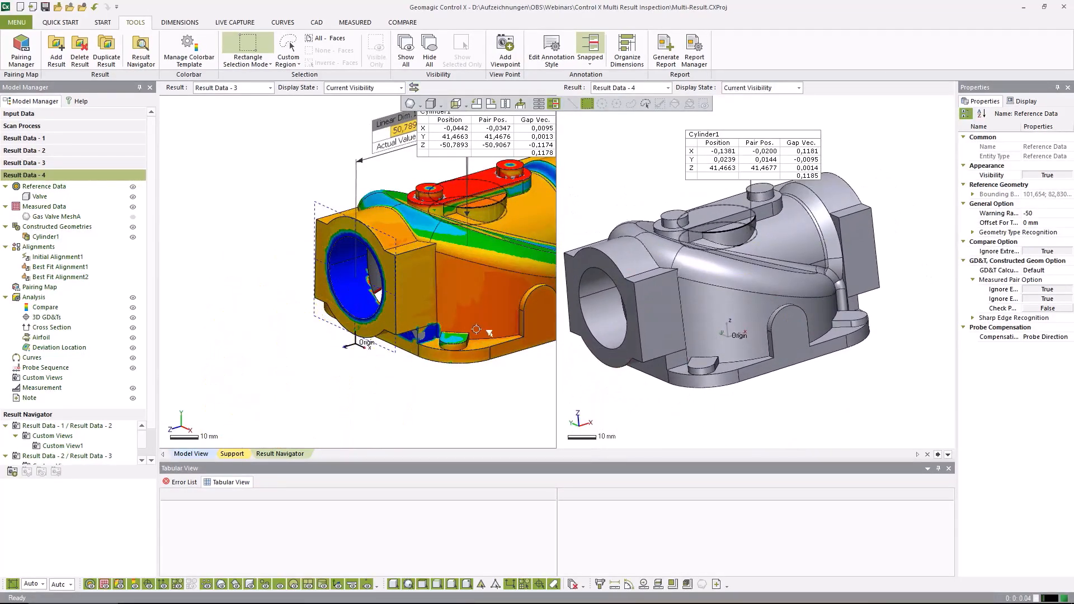
middle_drag(468, 299, 410, 313)
Try the Group1 display state for Result Data - 3, returning it to Current Visibility
click(401, 88)
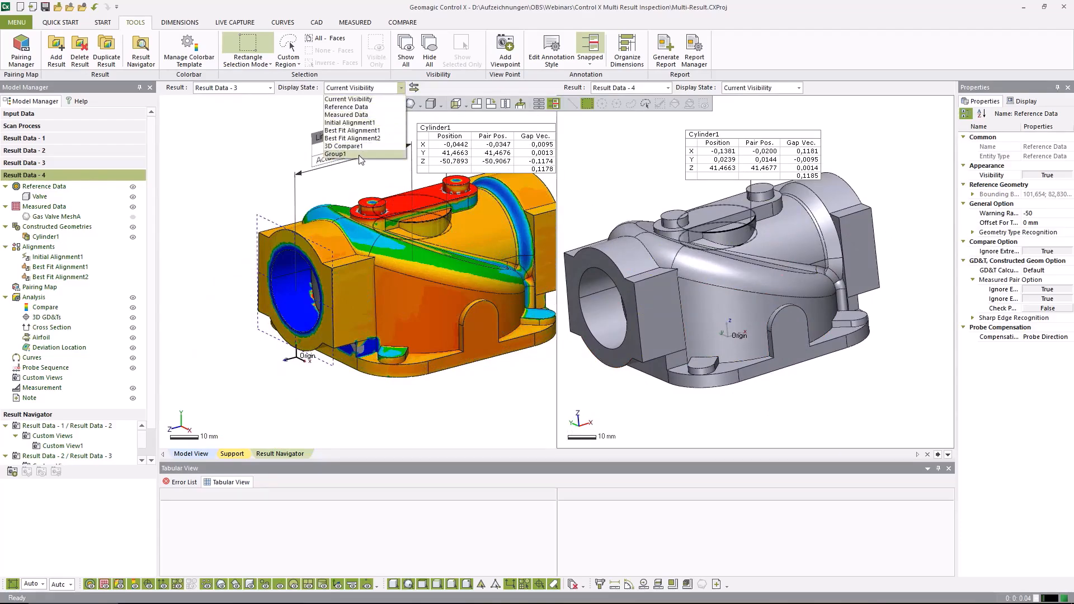
click(339, 154)
click(356, 90)
click(353, 100)
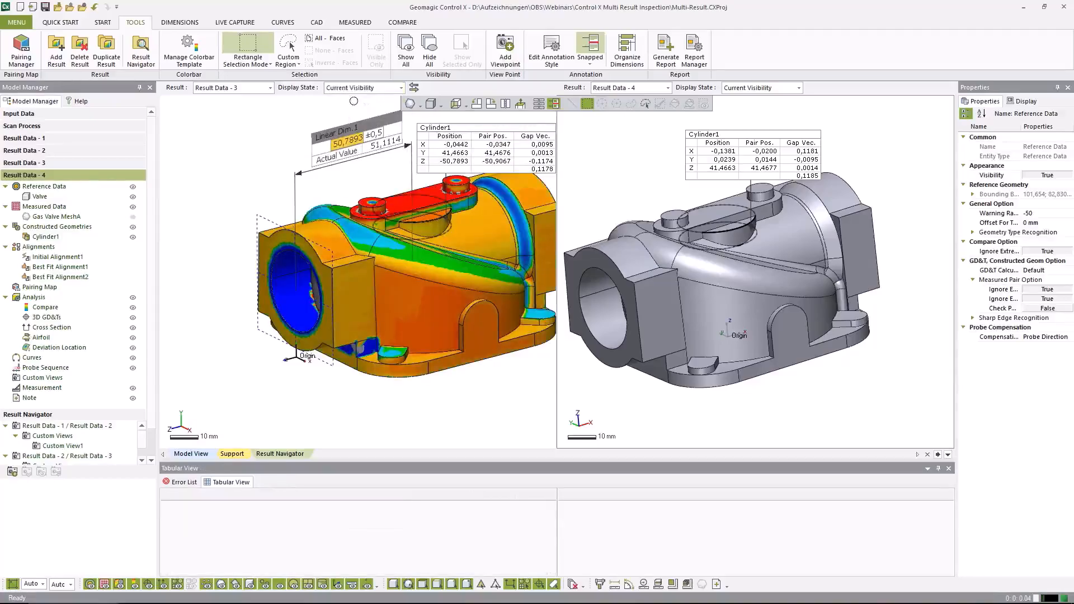
Activate Result Data - 3 and hide its Group1 dimensions and 3D Compare1 color map
middle_drag(431, 221, 376, 229)
drag(313, 158, 297, 162)
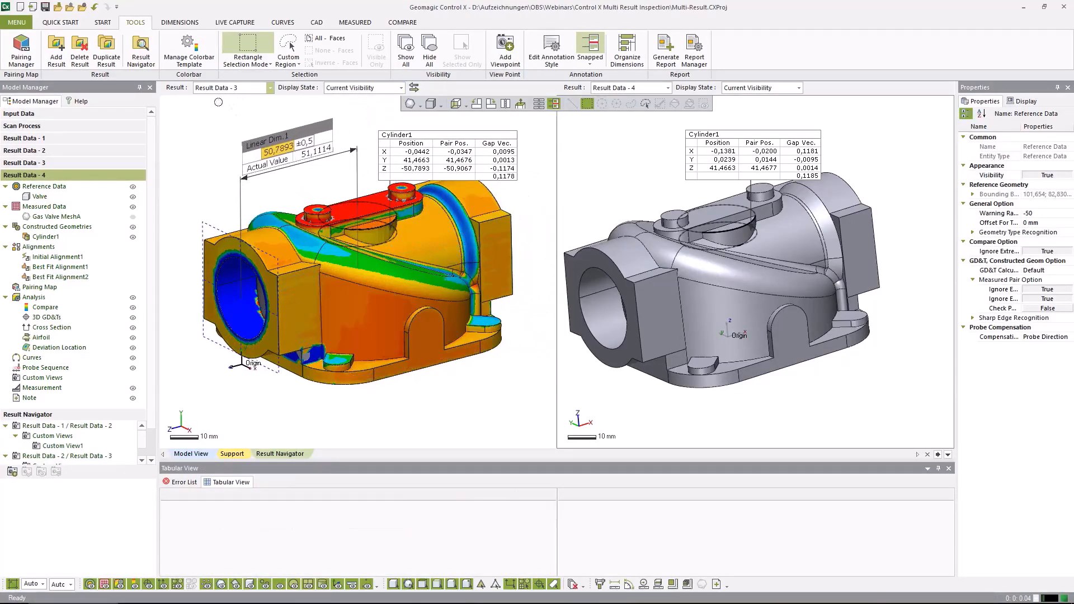
click(67, 163)
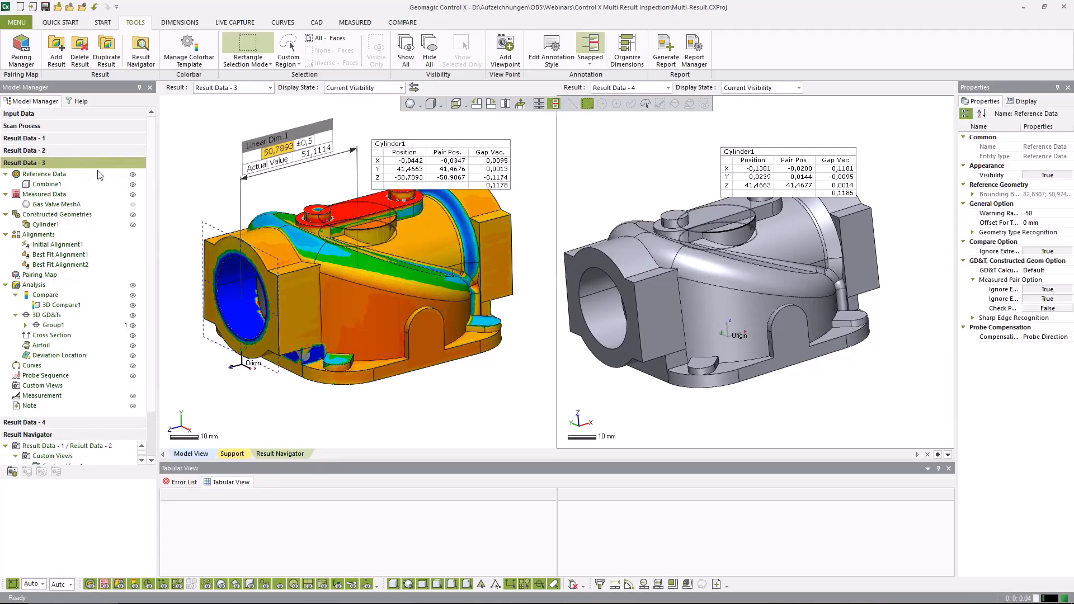
click(134, 326)
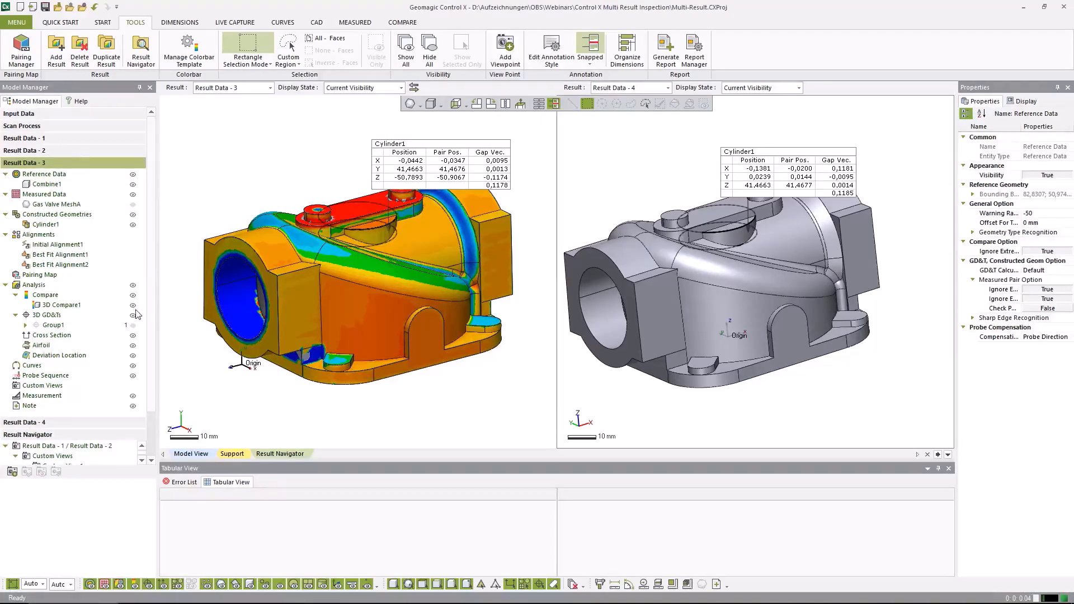
click(133, 306)
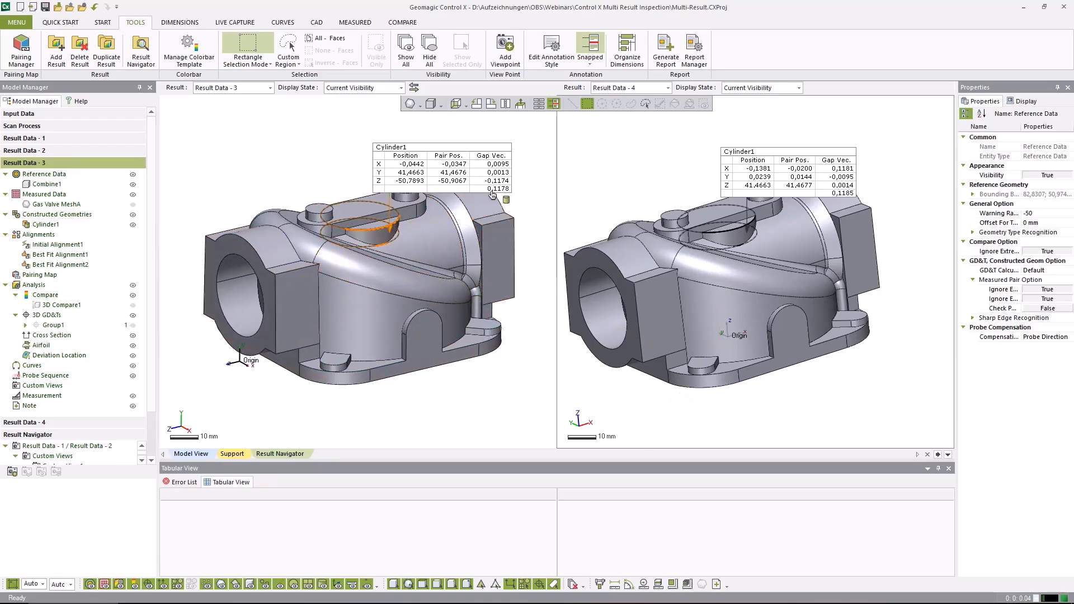
Reposition the Cylinder1 annotations above both valve models and adjust both views to similar angles for comparison
drag(484, 168, 503, 156)
drag(754, 169, 603, 152)
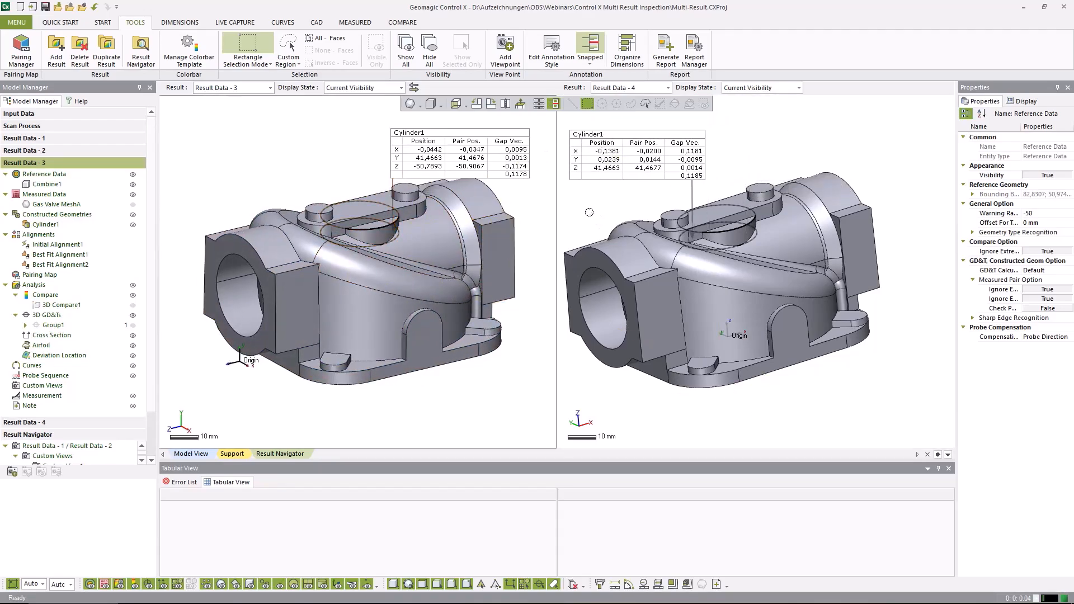
mouse_move(749, 316)
right_down()
mouse_move(798, 344)
mouse_move(861, 326)
right_up()
ctrl+right_drag(346, 307, 348, 329)
drag(476, 160, 477, 157)
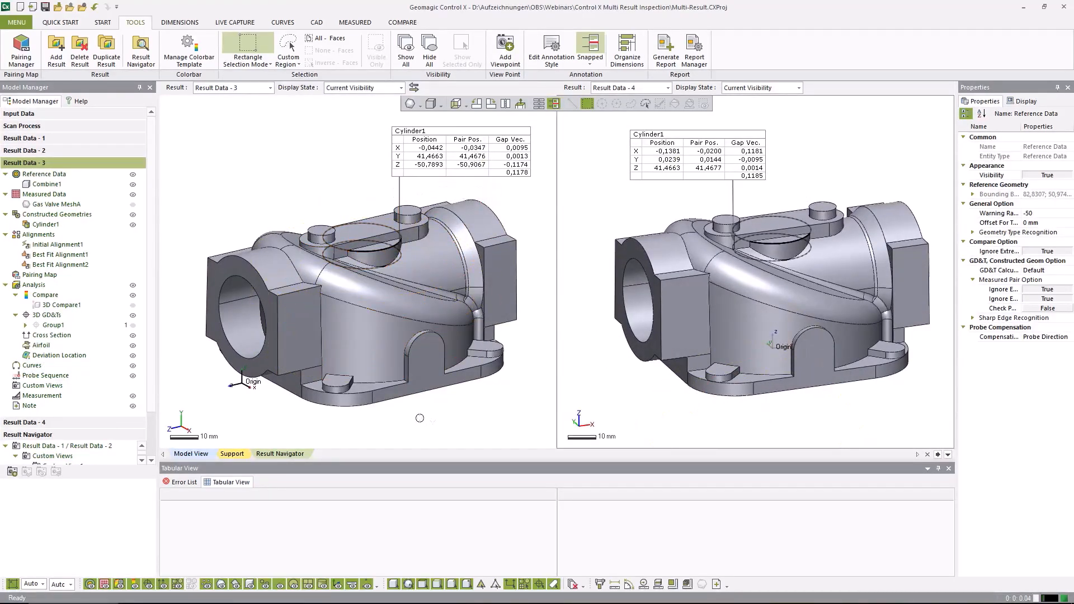